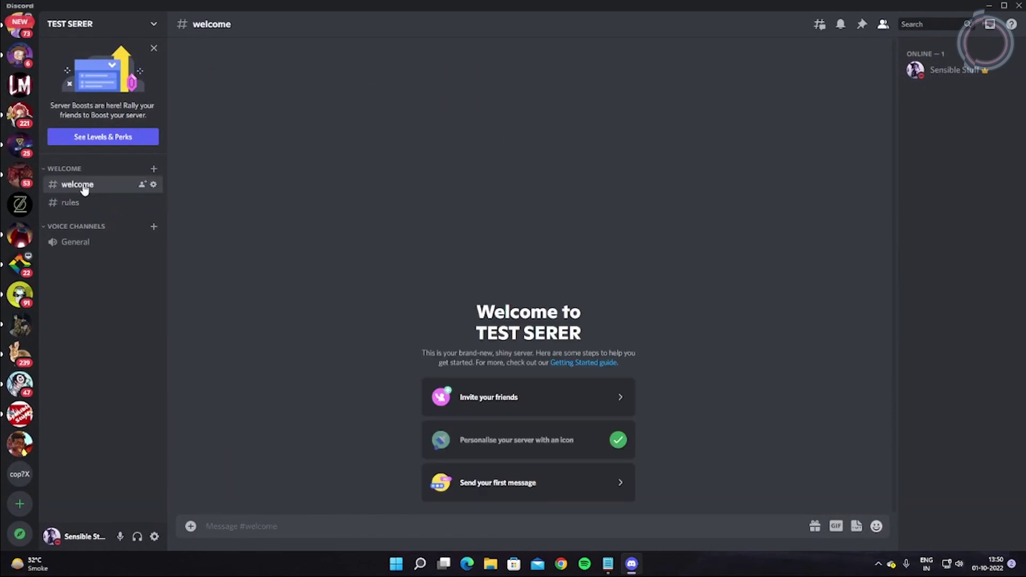
Collapse the WELCOME category in the TEST SERER channel list
left_click(64, 170)
Review the #welcome channel's permission settings, close them, and switch to #rules
left_click(65, 170)
left_click(153, 185)
left_click(272, 86)
scroll(640, 306, "down", 15)
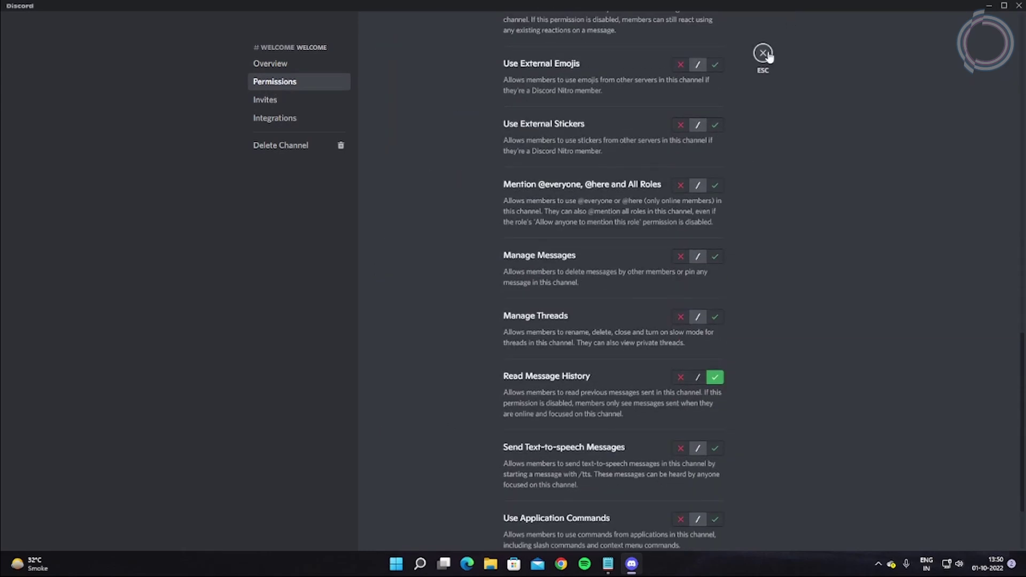
left_click(762, 53)
left_click(69, 202)
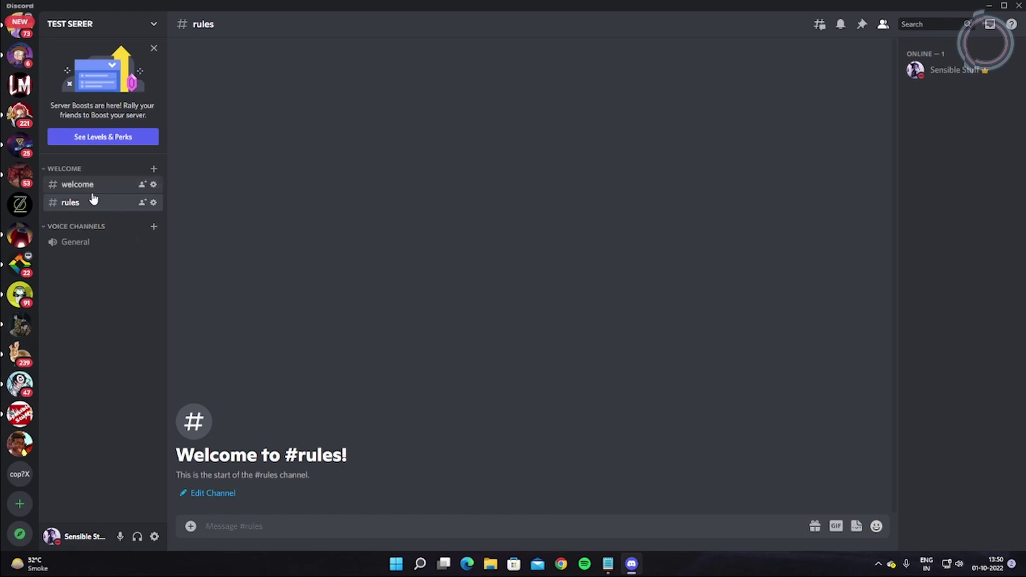
Create a new category named General
left_click(156, 25)
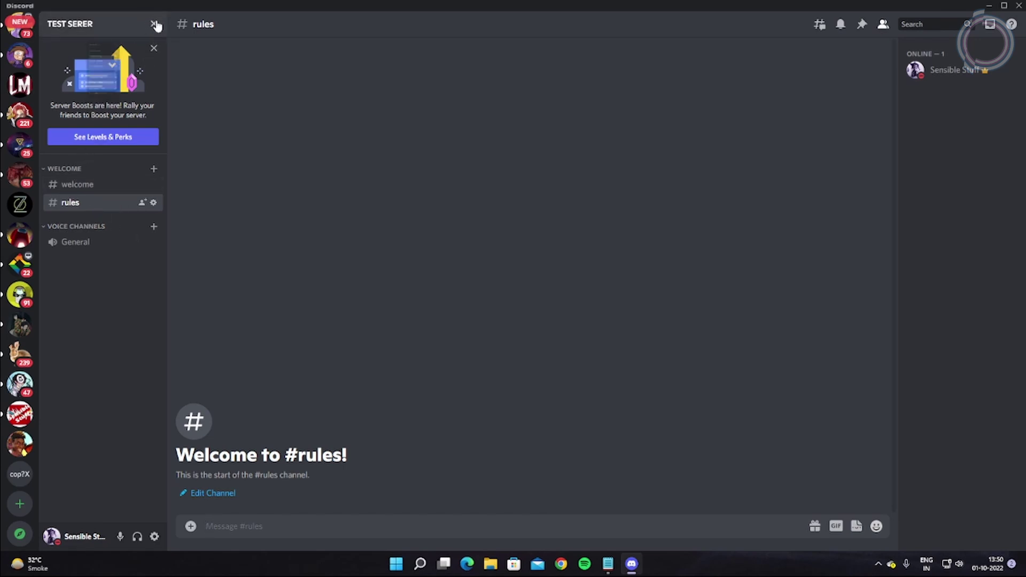
left_click(88, 131)
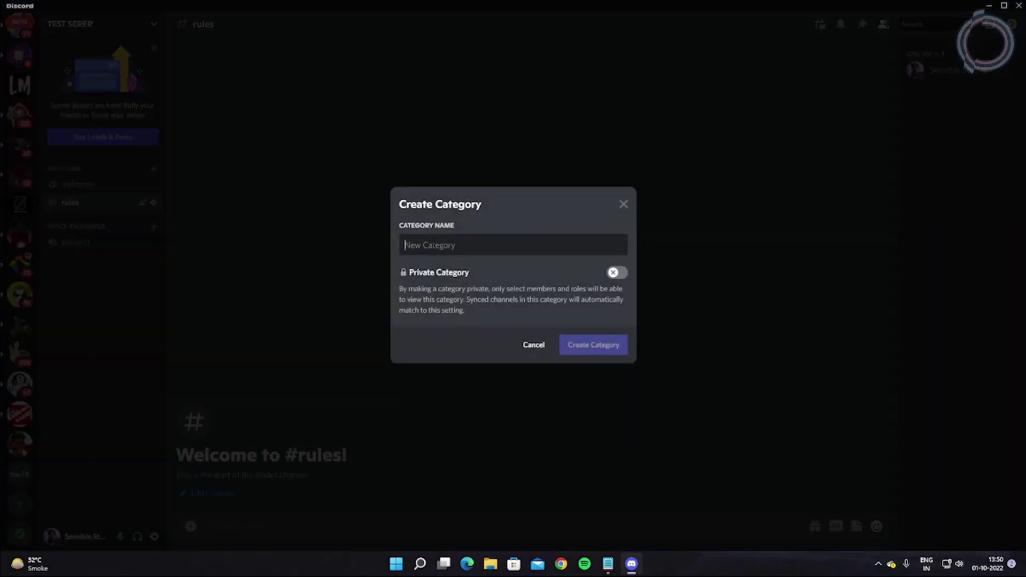
type("General")
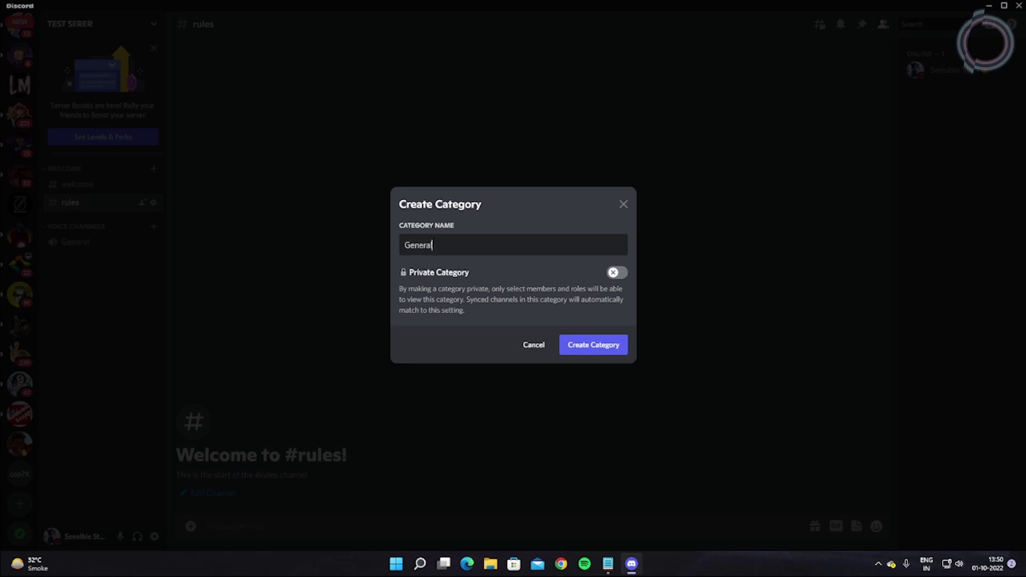
key("Return")
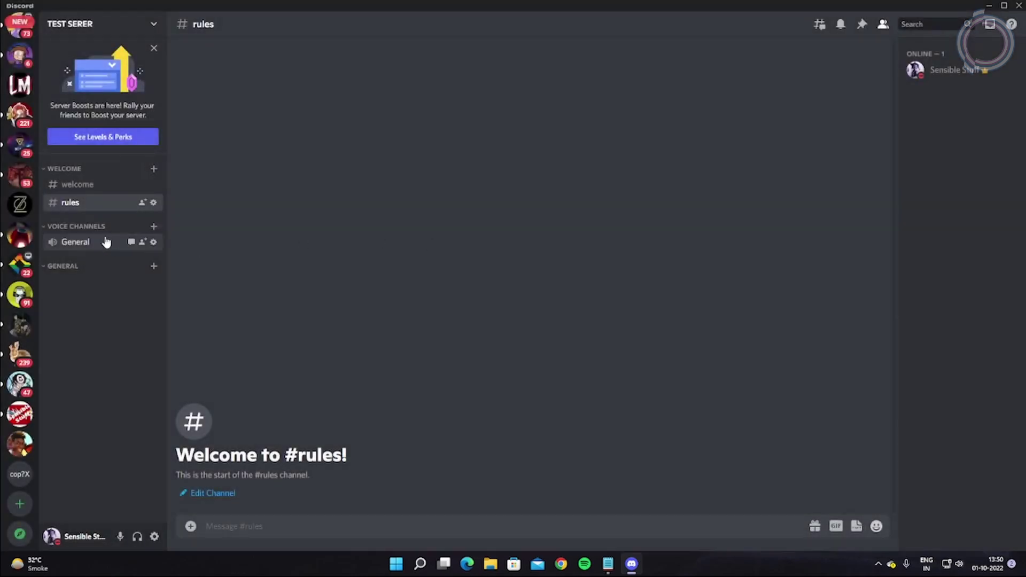
Add chit-chat, clips and media text channels under GENERAL
left_click(153, 266)
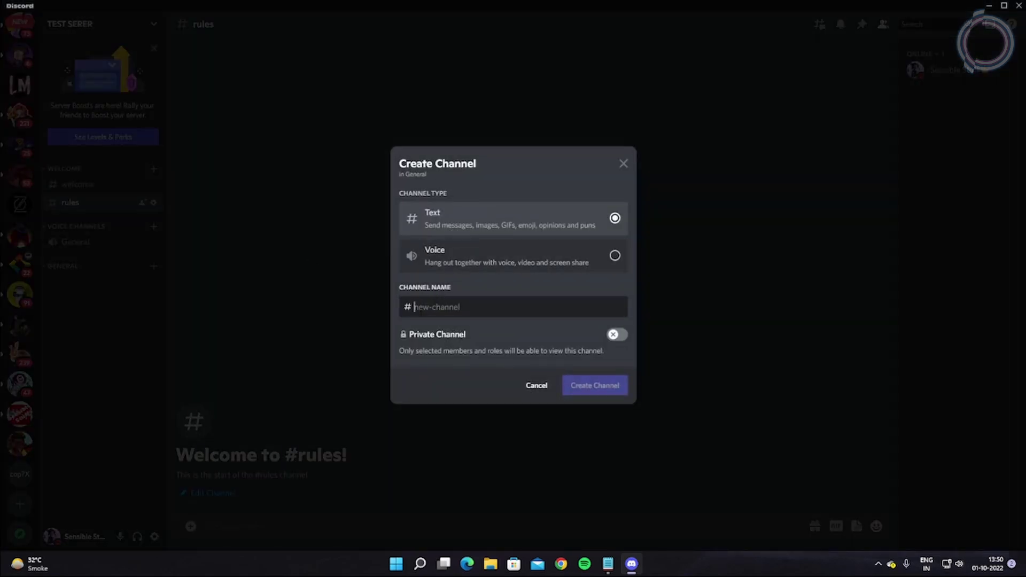
type("chit-chat")
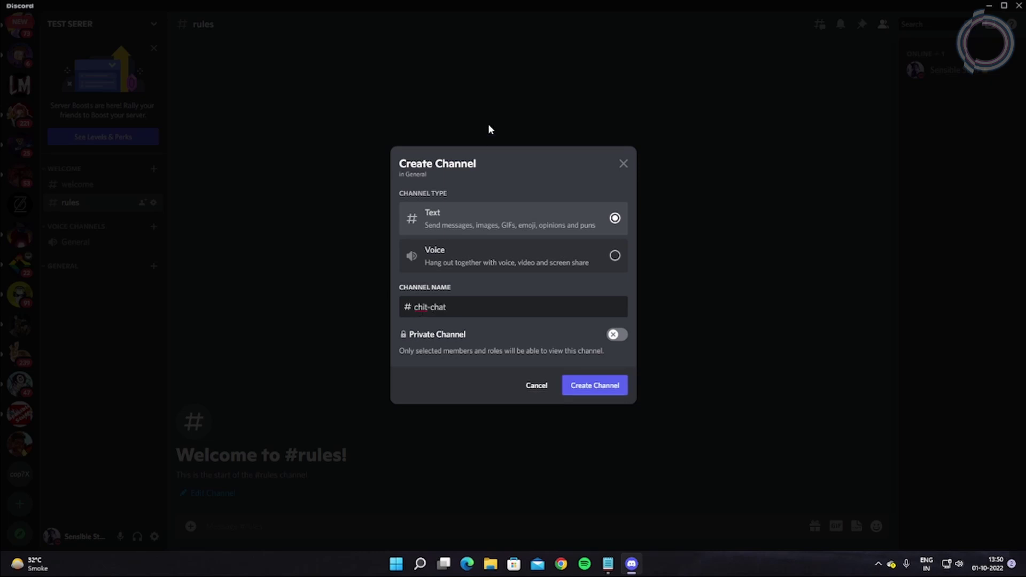
left_click(605, 389)
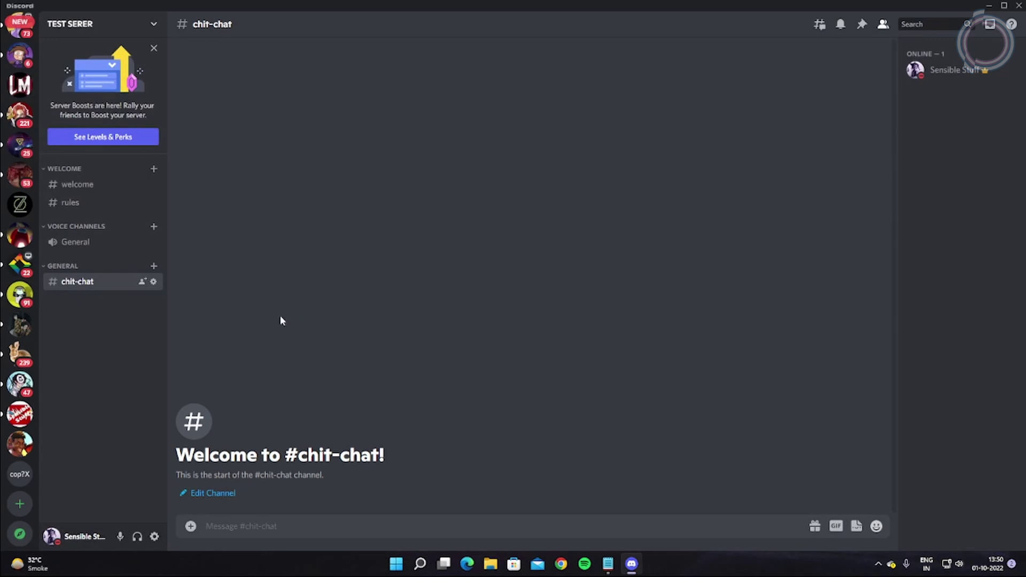
left_click(154, 266)
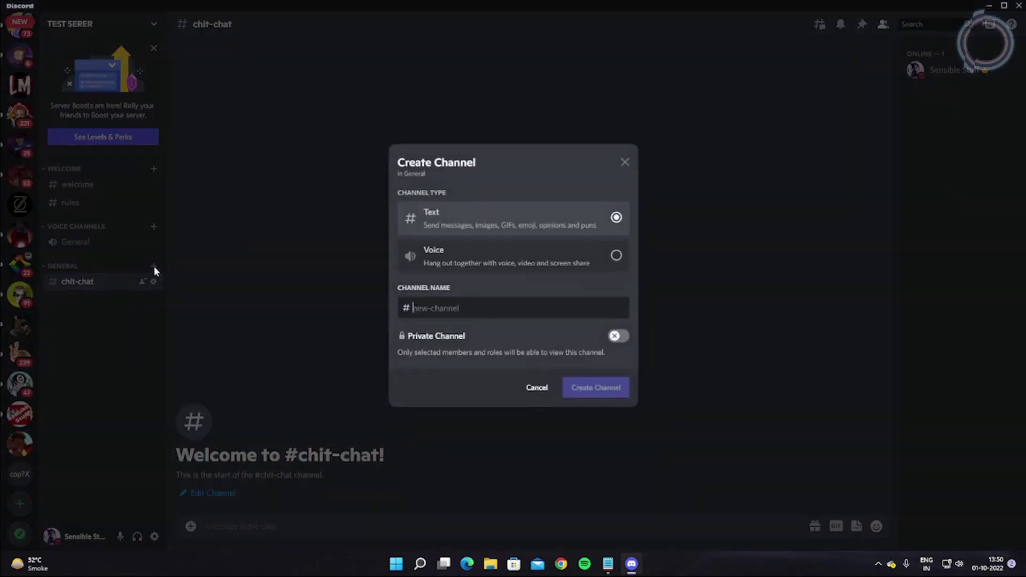
type("clips")
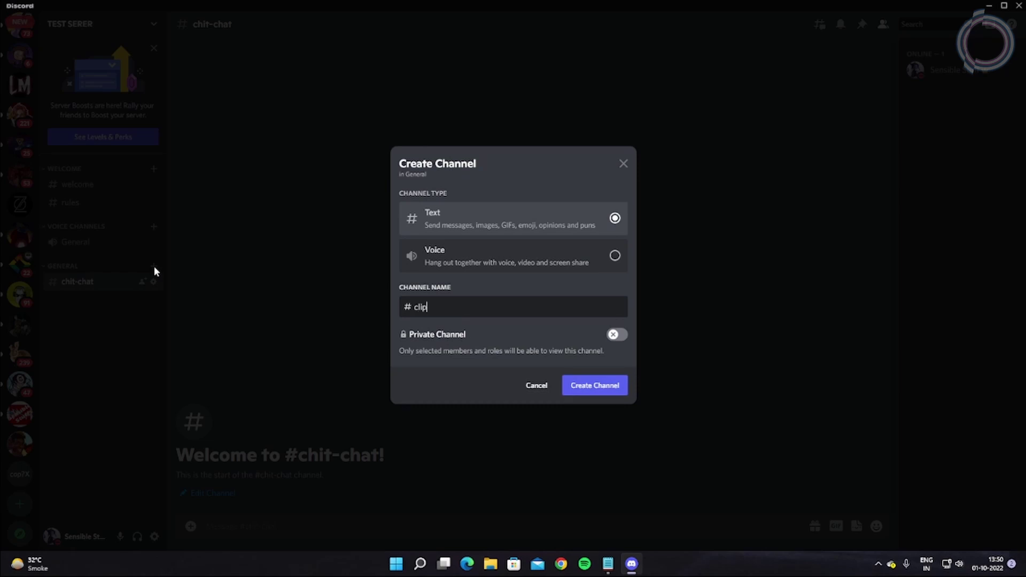
left_click(574, 384)
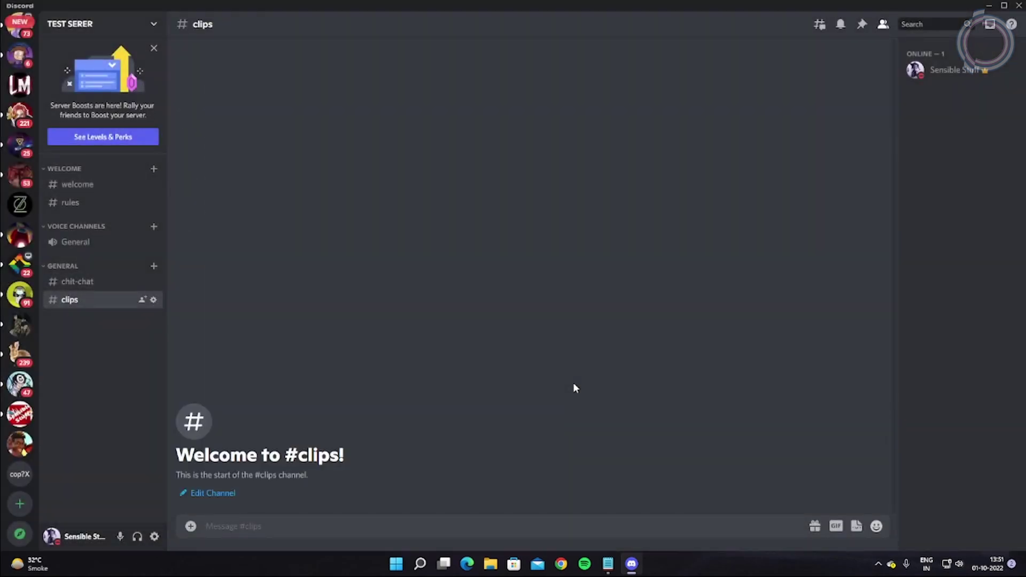
left_click(154, 267)
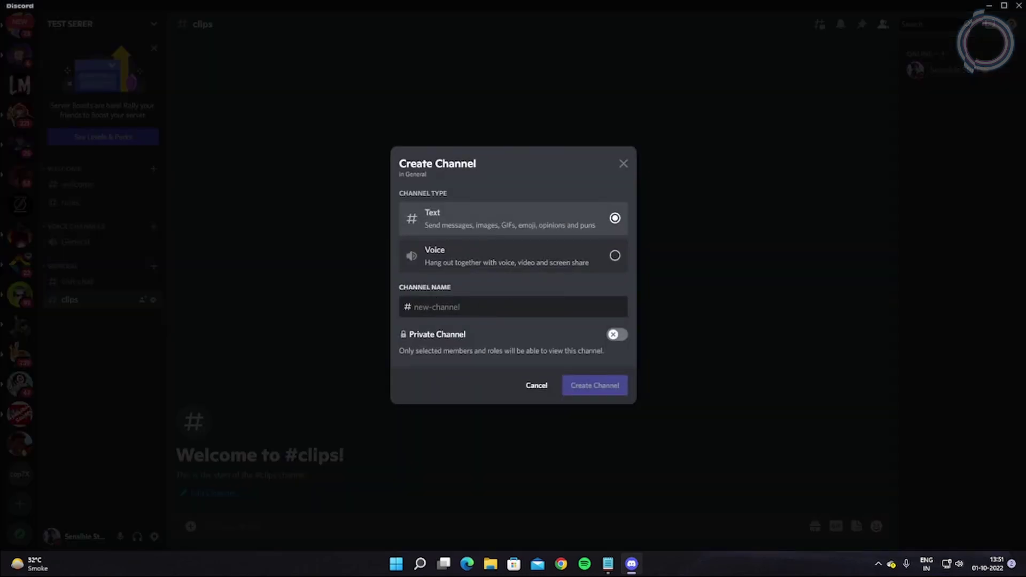
type("media")
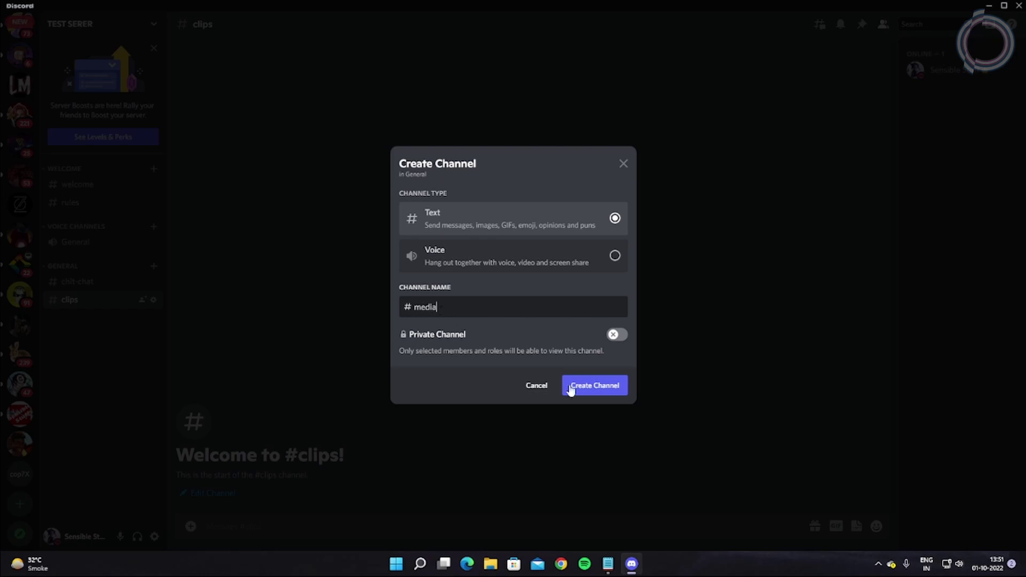
left_click(603, 388)
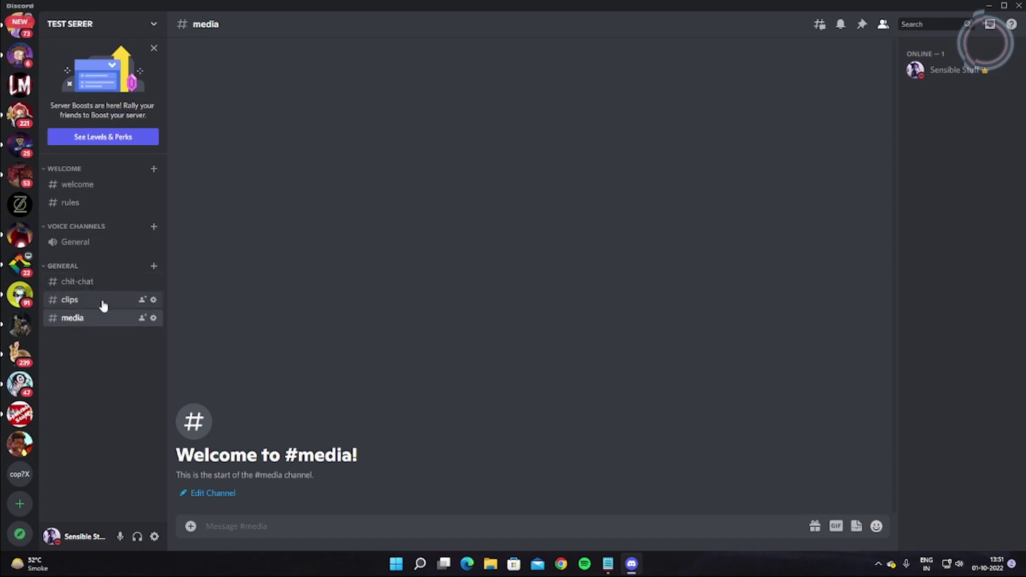
Create a new category named Game Comms
left_click(153, 24)
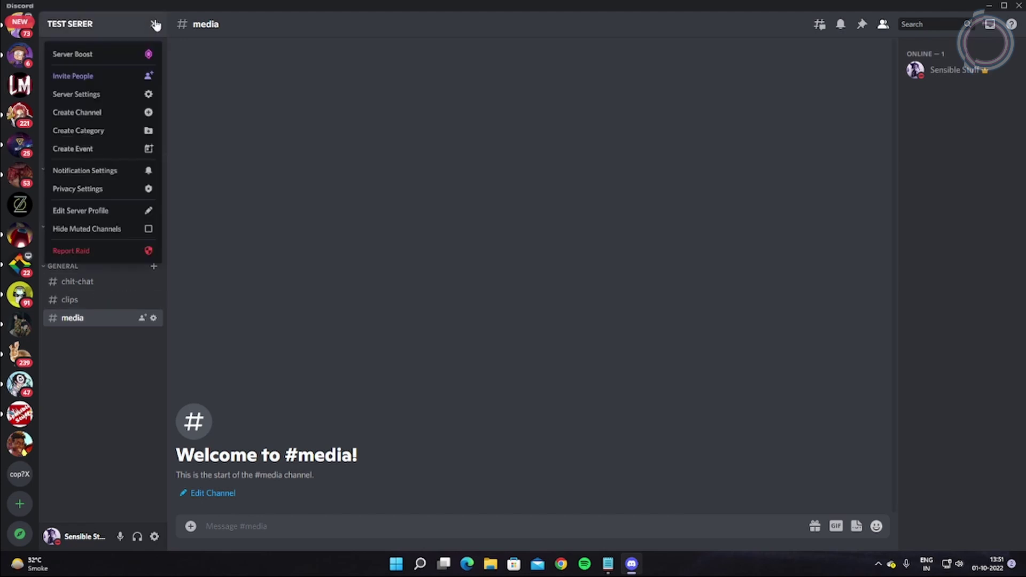
left_click(106, 132)
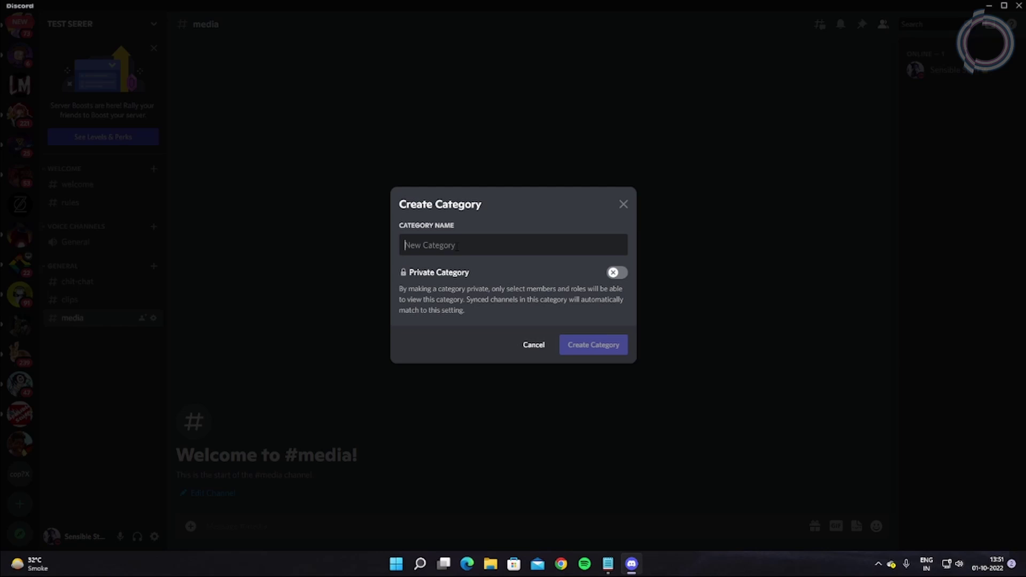
type("Game Comms")
key("Return")
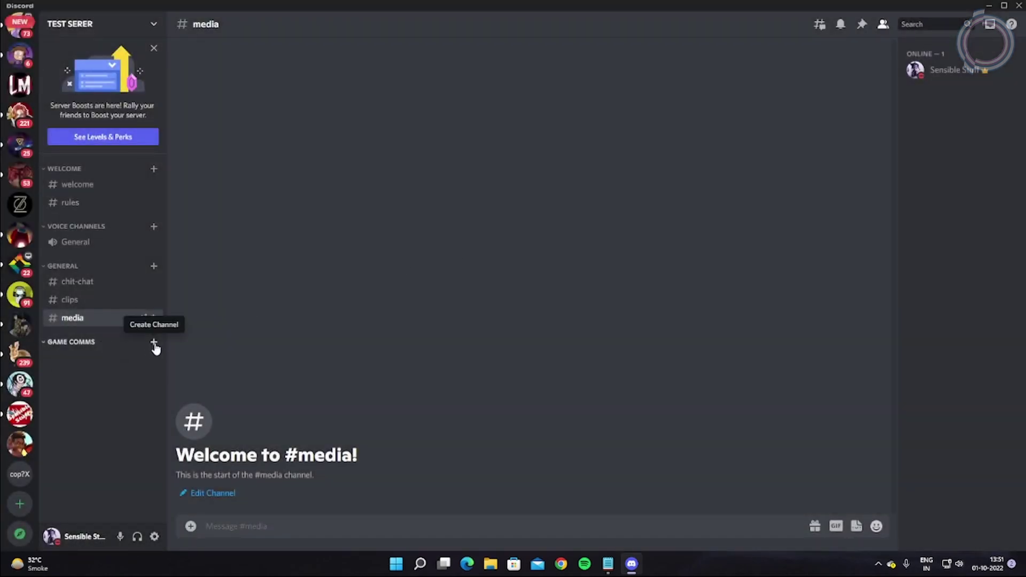
Add a Valorant voice channel under GAME COMMS
left_click(154, 345)
left_click(460, 255)
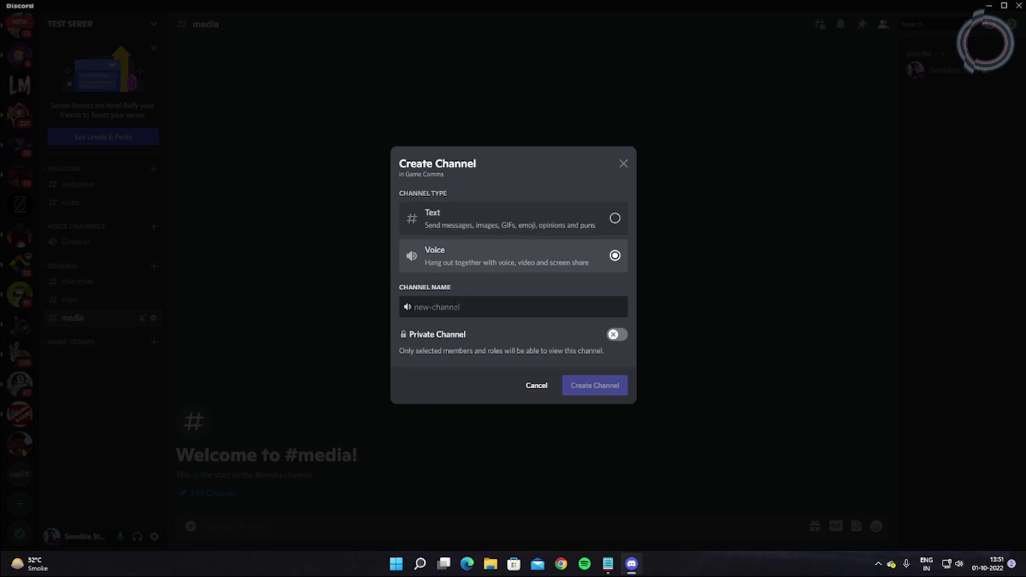
type("Valorant")
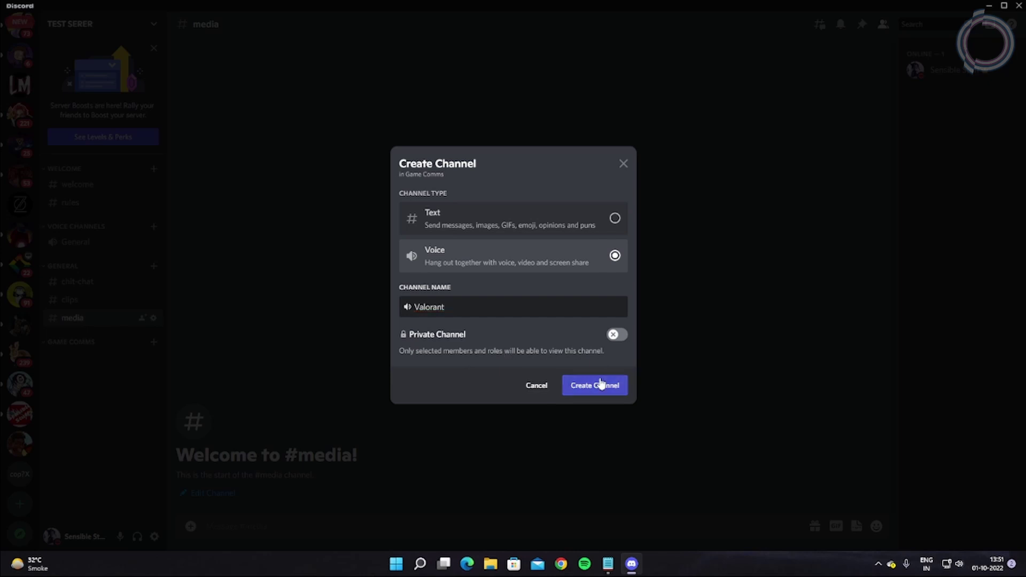
key("Return")
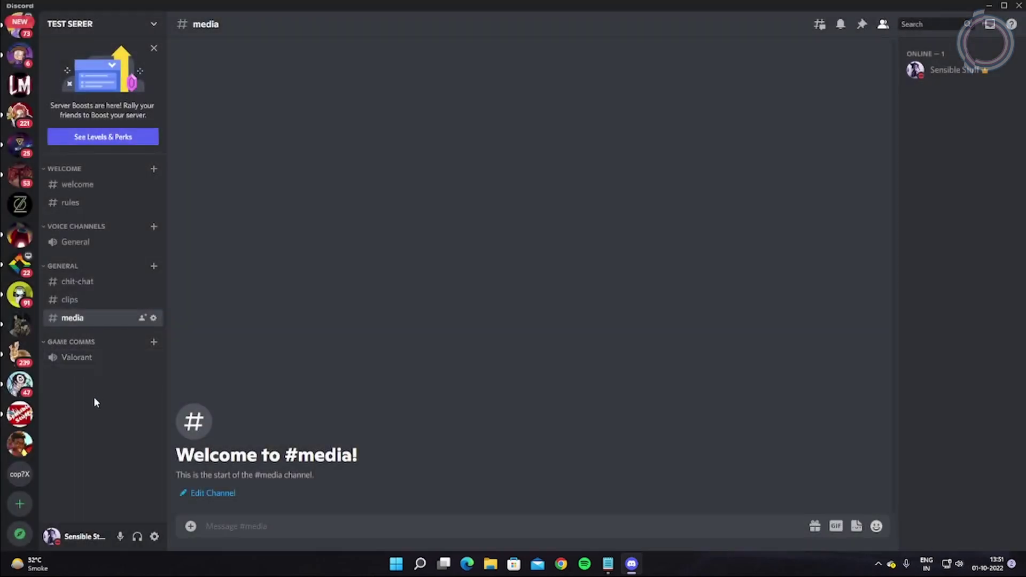
left_click(76, 365)
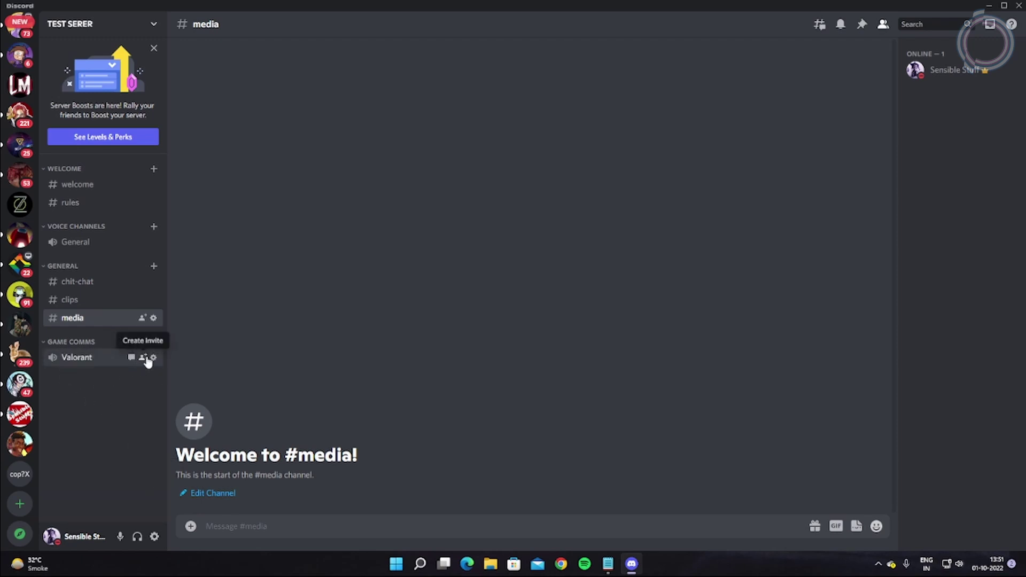
Add CSGO and APEX LEGENDS voice channels under GAME COMMS
left_click(154, 341)
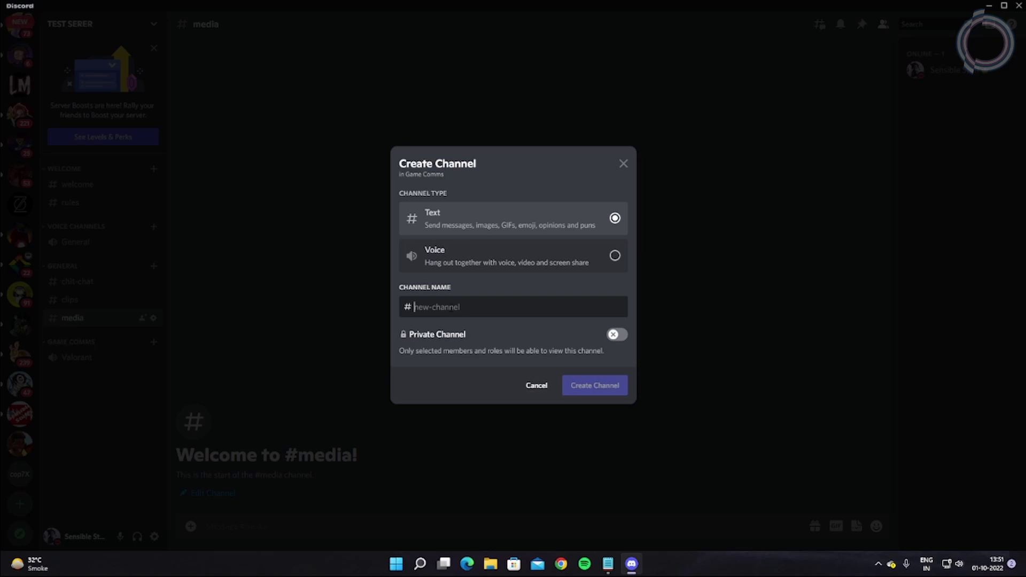
left_click(481, 262)
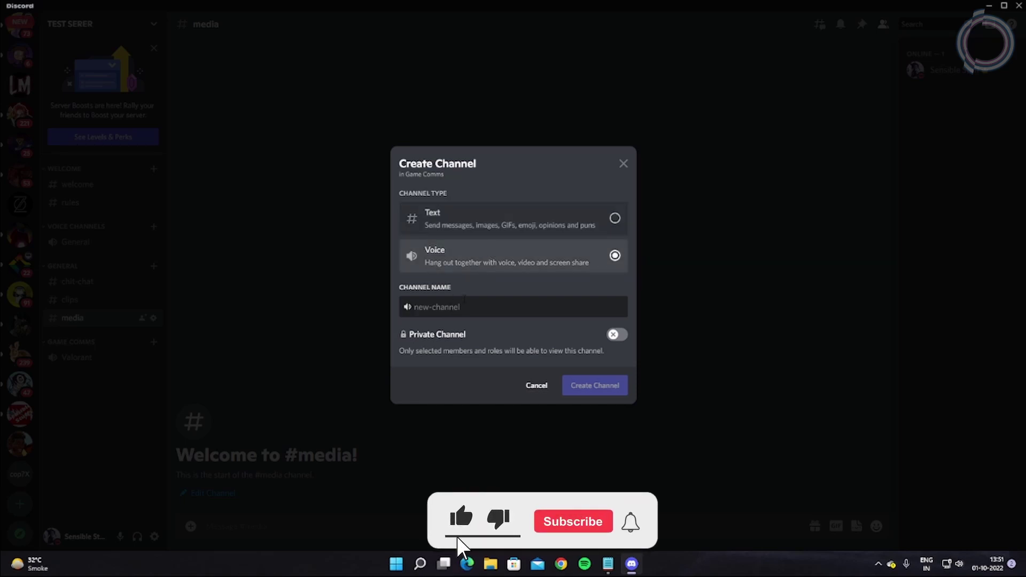
type("CSGO")
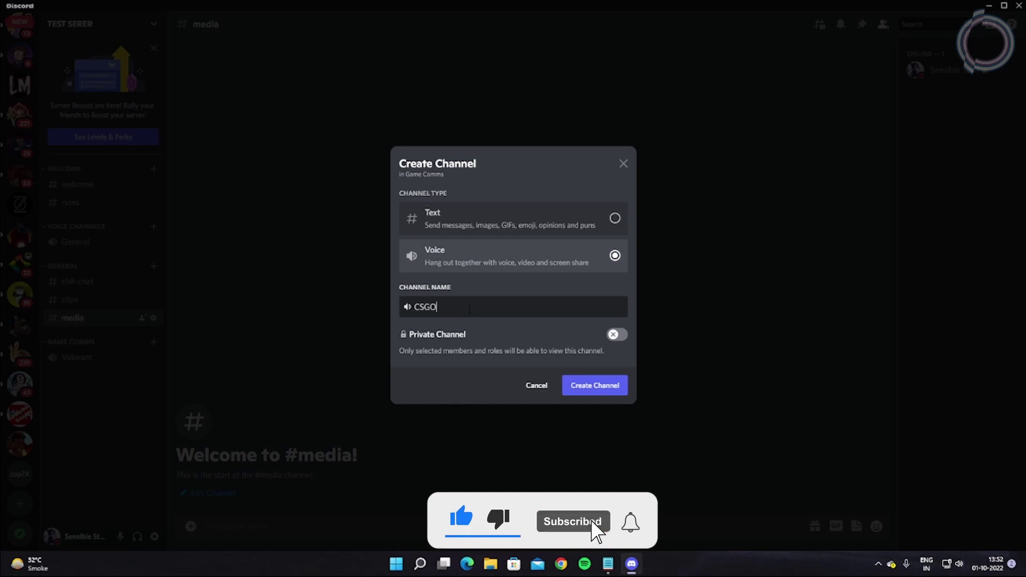
key("Return")
left_click(154, 343)
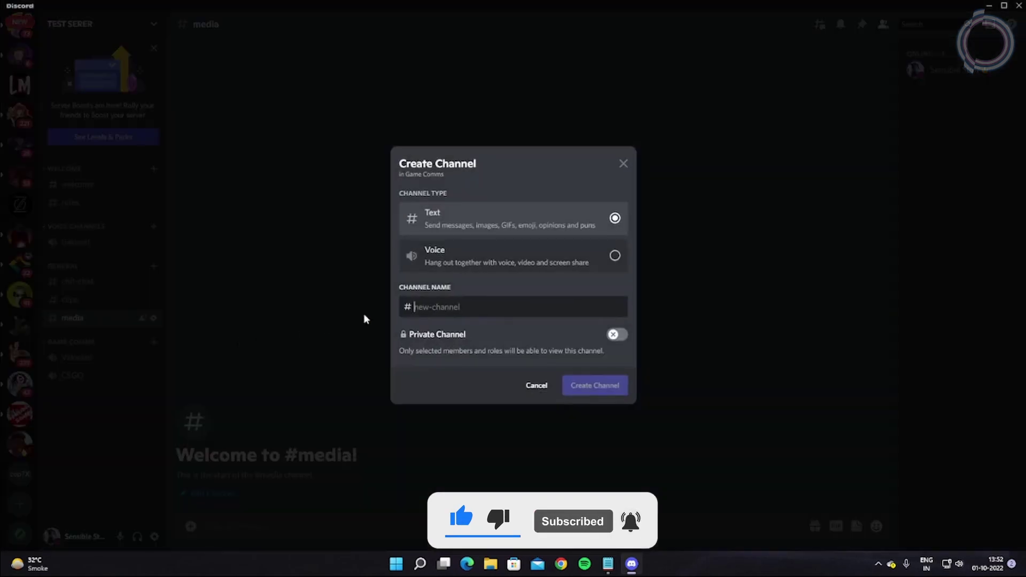
left_click(449, 262)
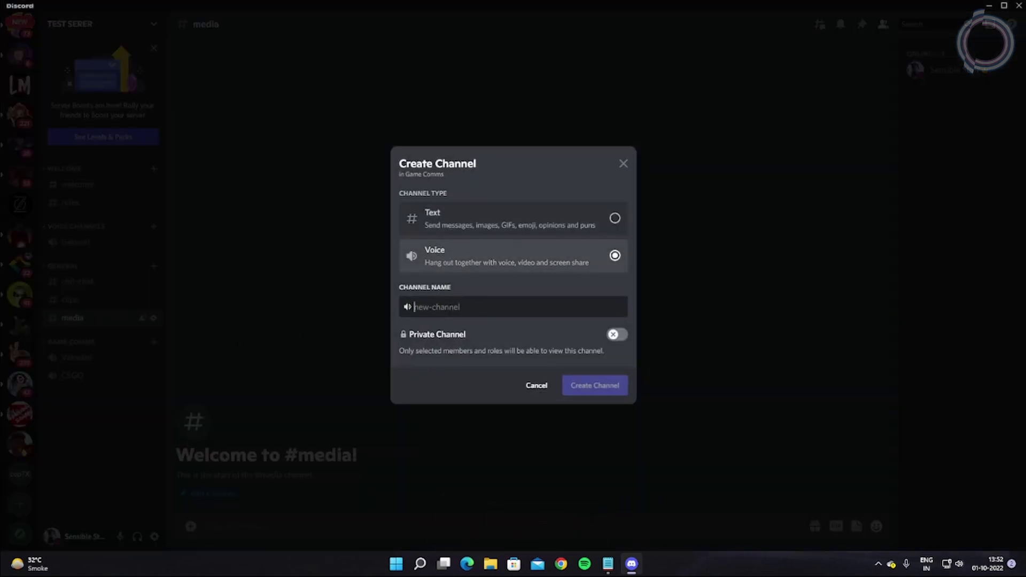
type("AF")
type("EX LEGENMDS")
key("BackSpace")
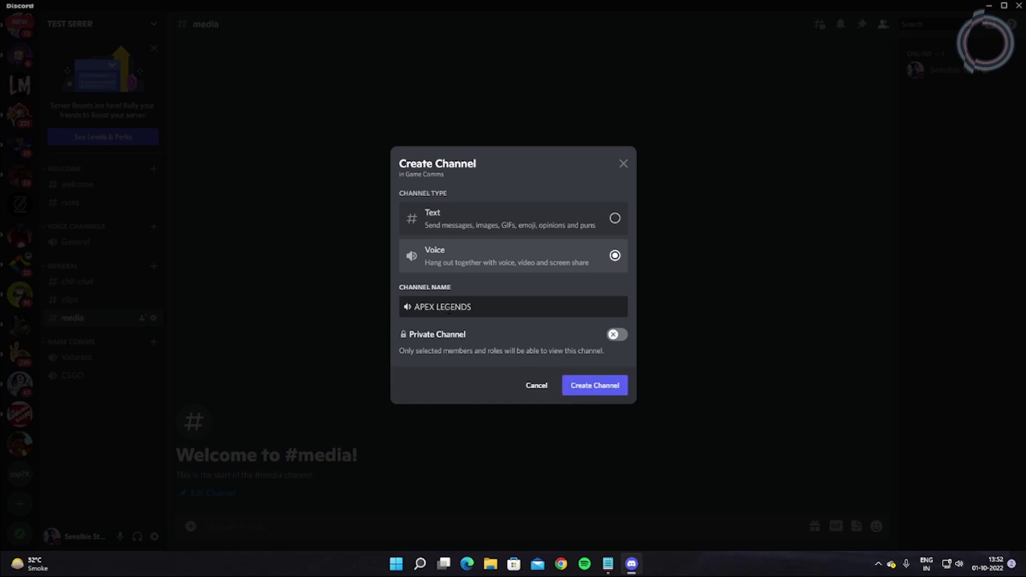
key("Return")
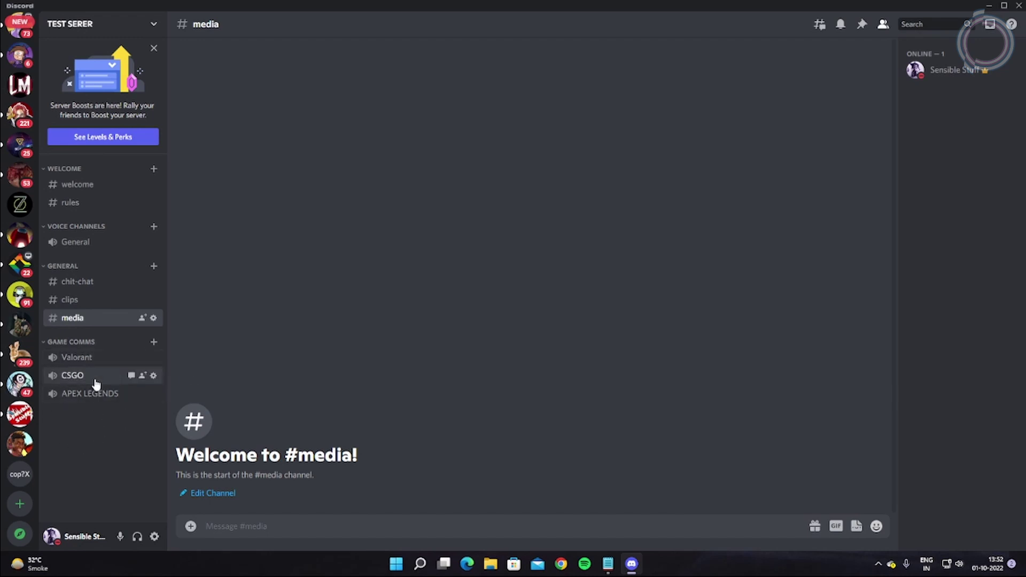
Delete the VOICE CHANNELS category
left_click(96, 228)
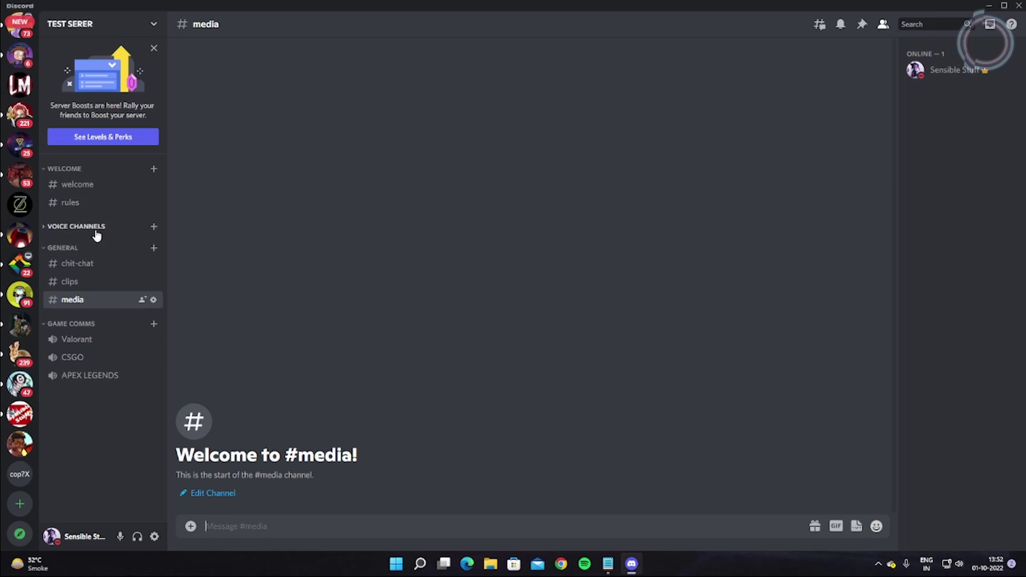
right_click(96, 230)
left_click(115, 365)
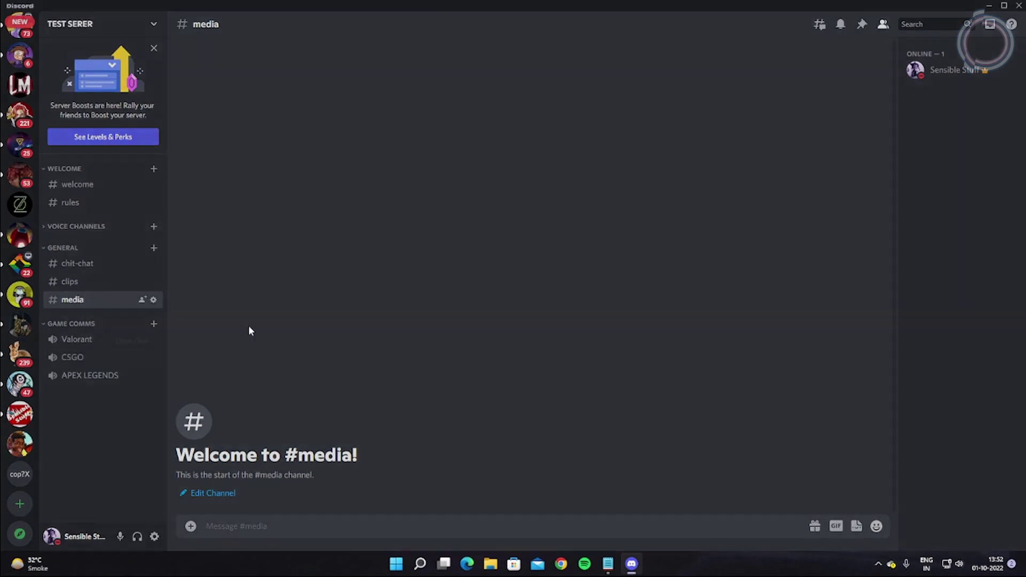
left_click(588, 314)
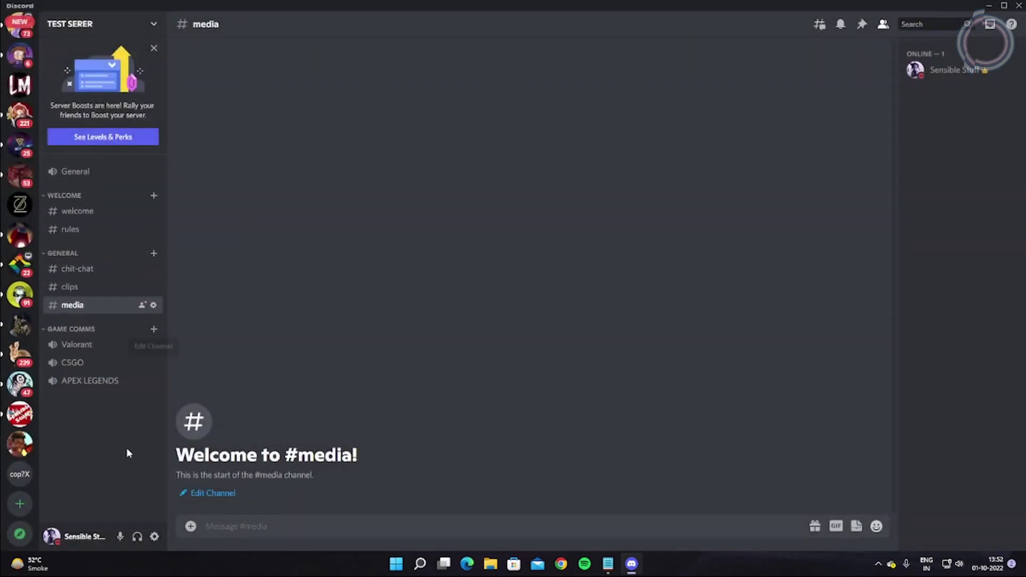
Delete the leftover General voice channel
left_click(85, 174)
right_click(85, 174)
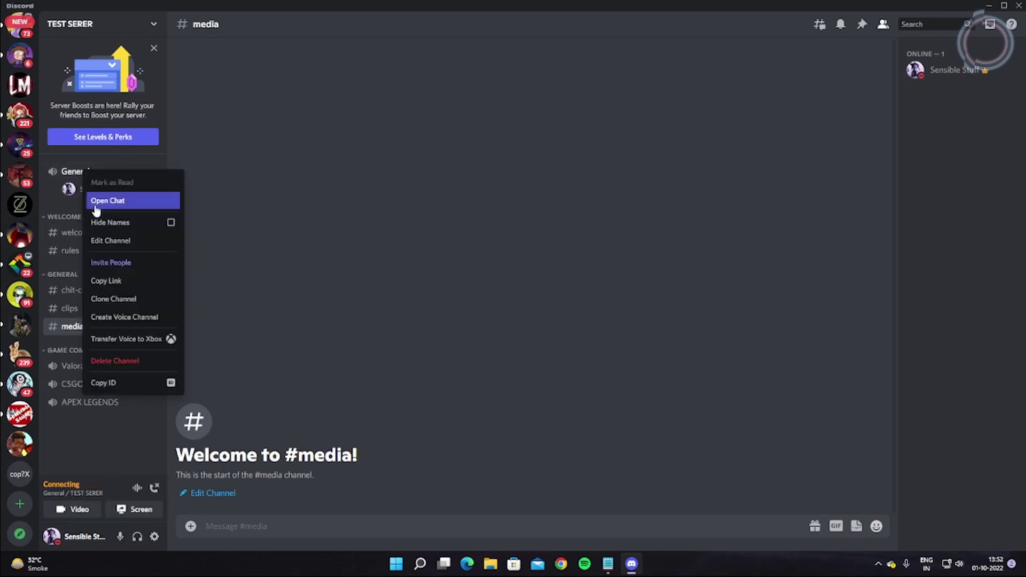
left_click(113, 361)
left_click(560, 313)
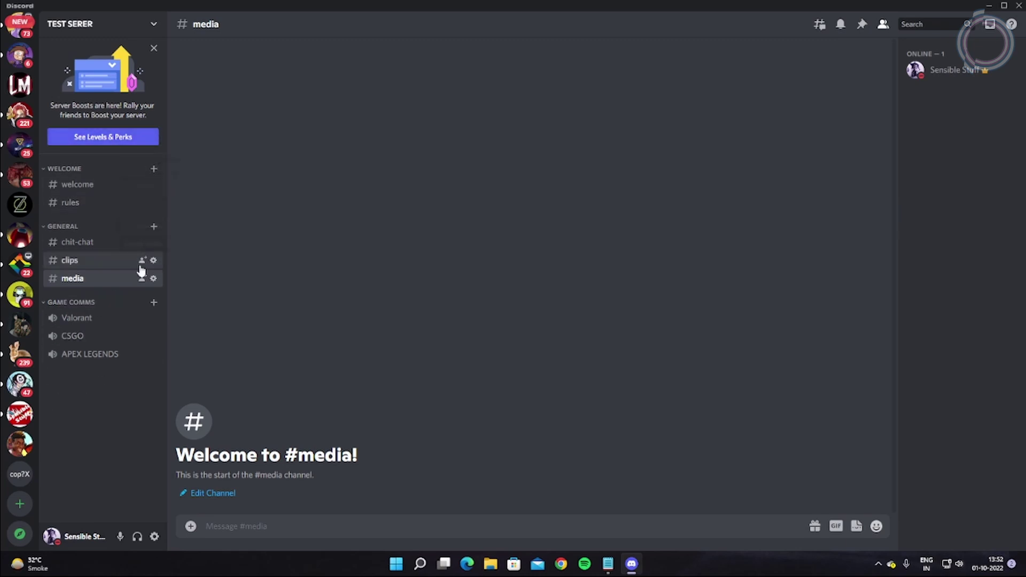
left_click(154, 21)
Create a new category named FUN
left_click(114, 134)
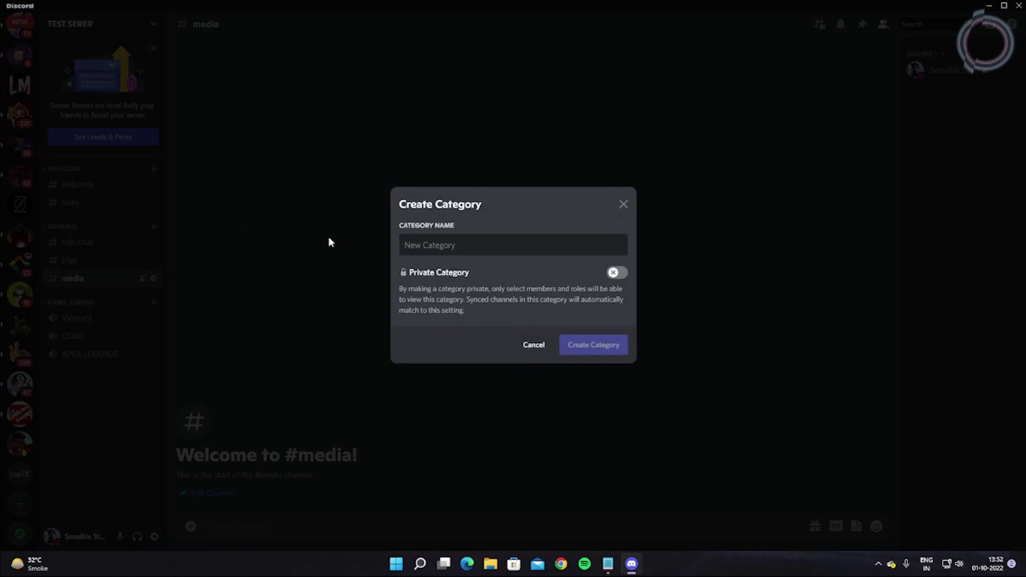
type("FUN")
key("Return")
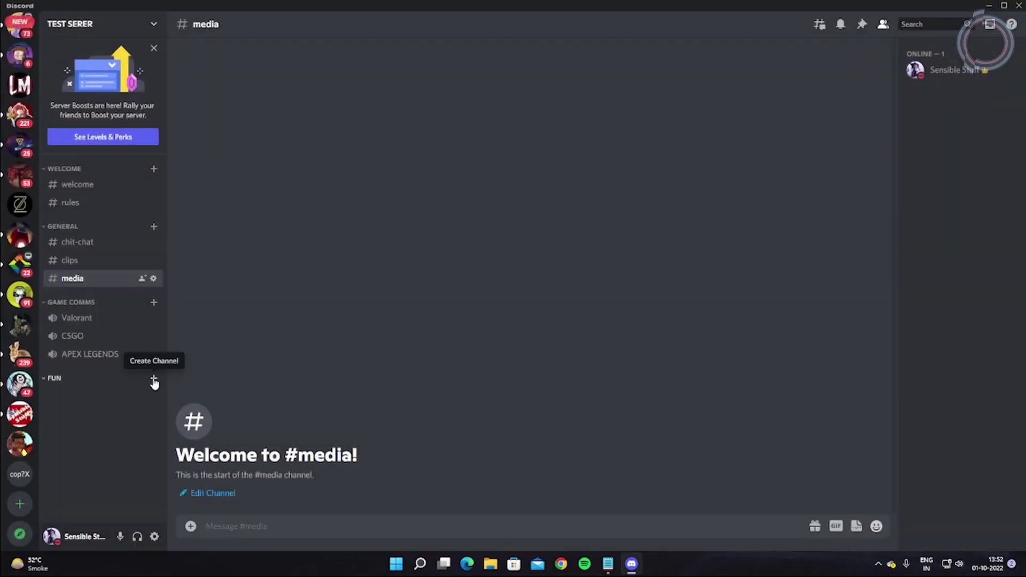
Add memes, wallpapers, videos and selfies text channels under FUN
left_click(154, 380)
type("memes")
key("Return")
left_click(155, 379)
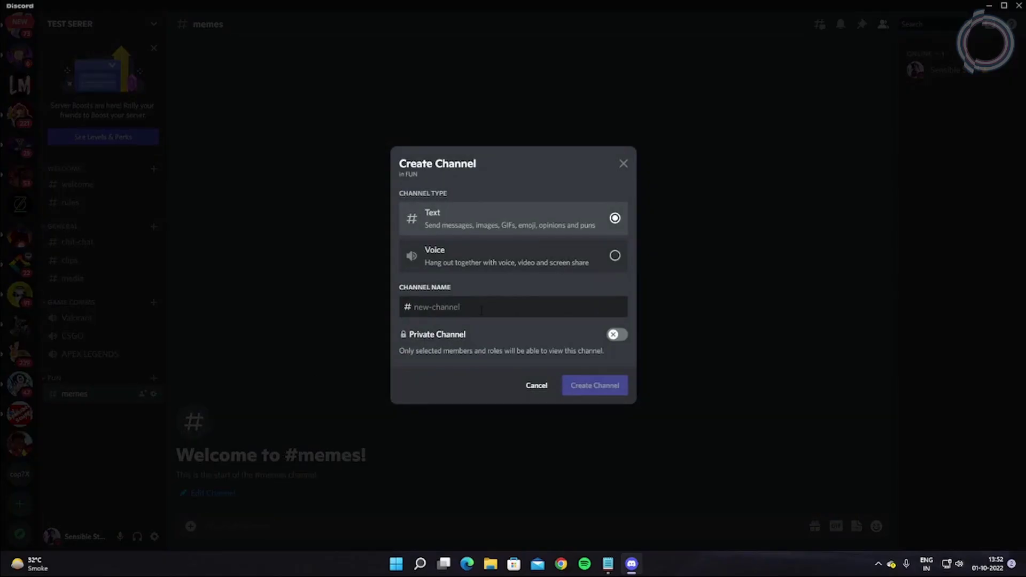
type("wallpapers")
key("Return")
left_click(154, 378)
type("videos")
key("Return")
left_click(154, 379)
type("selfies")
key("Return")
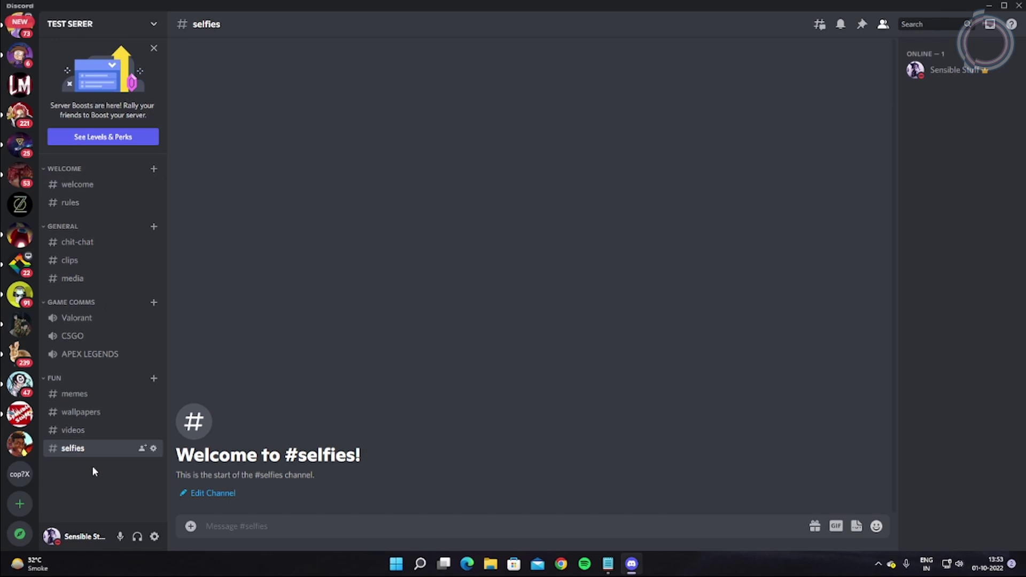
Browse each text channel, join and leave Valorant voice, then open #welcome's settings
left_click(76, 394)
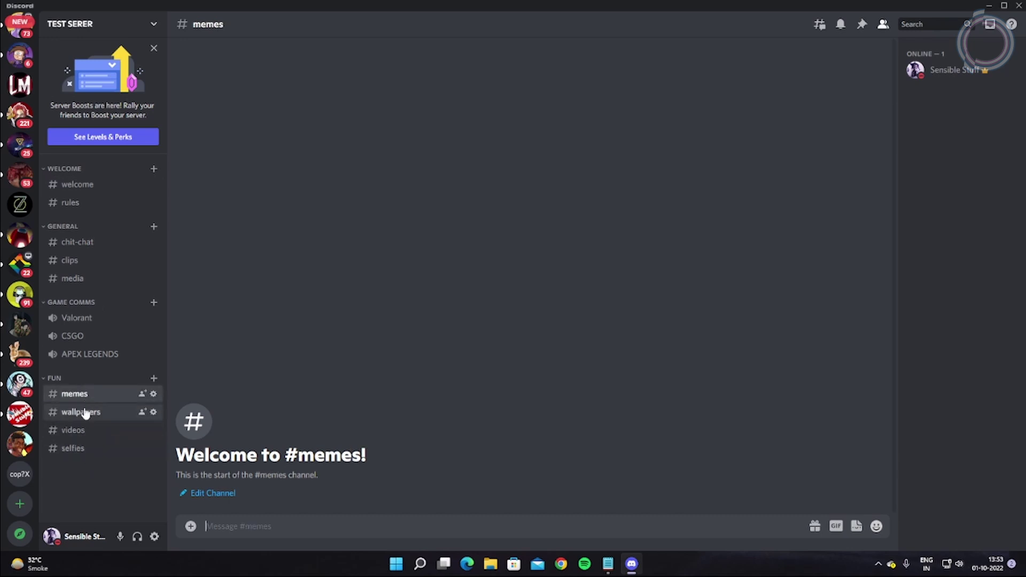
left_click(78, 185)
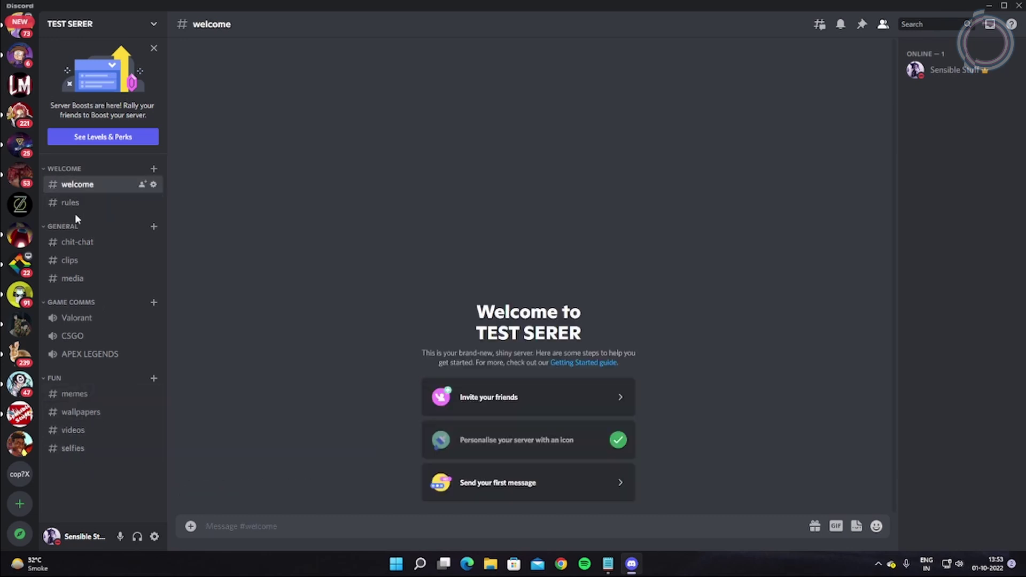
left_click(72, 205)
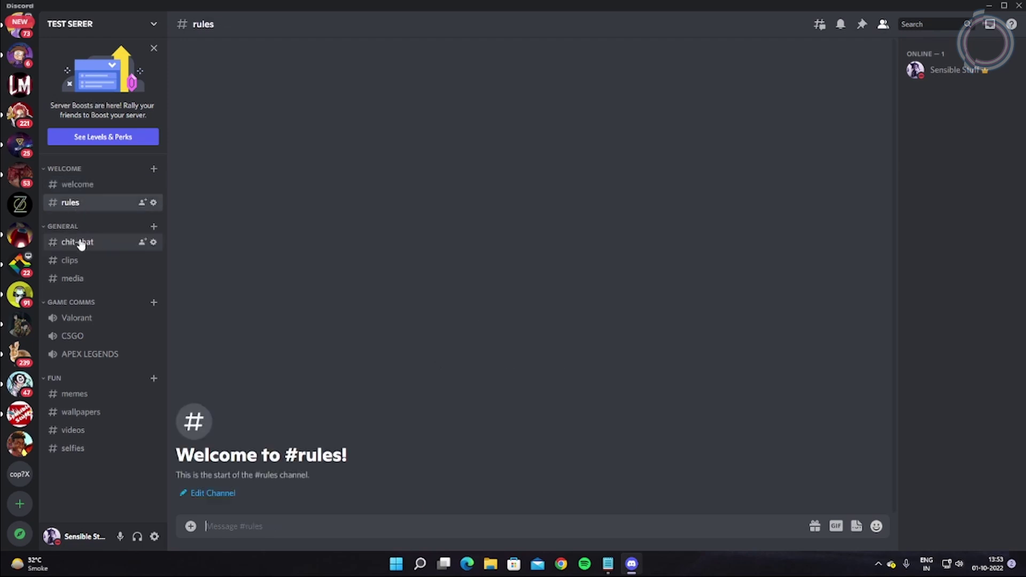
left_click(79, 241)
left_click(75, 260)
left_click(72, 278)
left_click(73, 335)
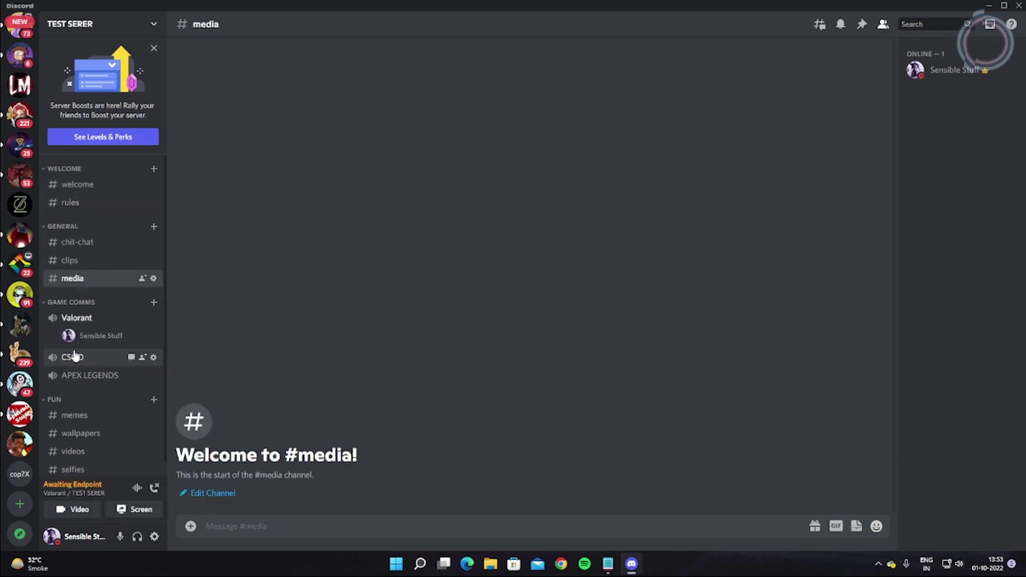
left_click(154, 487)
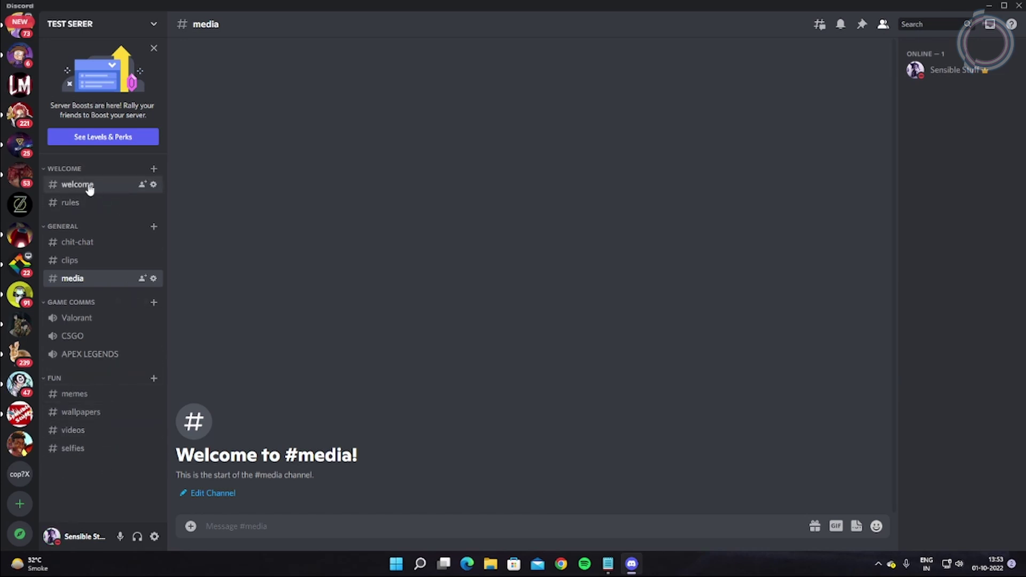
left_click(154, 185)
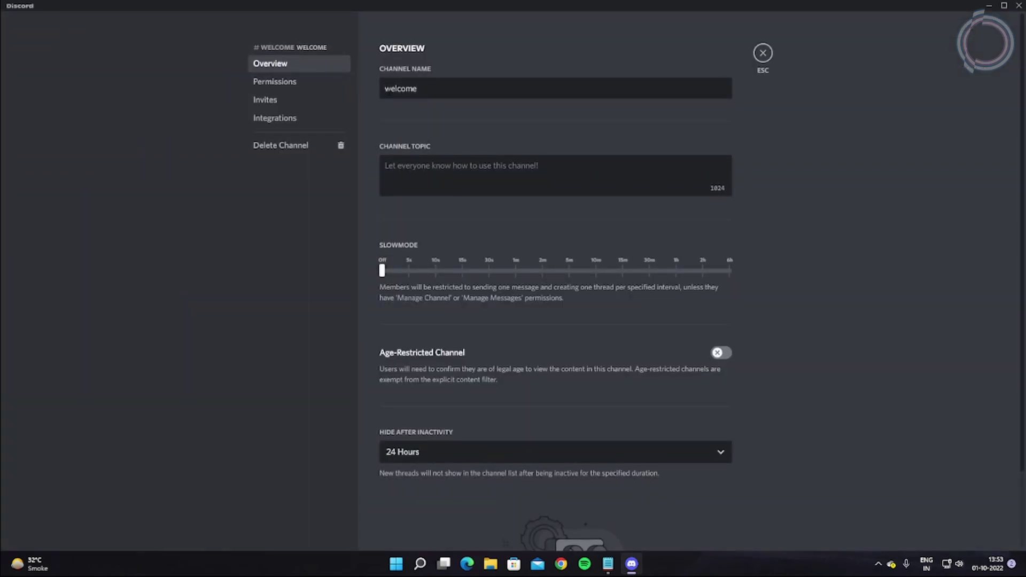
Insert a hug emoji before the welcome channel name using the Windows emoji picker
left_click(388, 90)
key("super+semicolon")
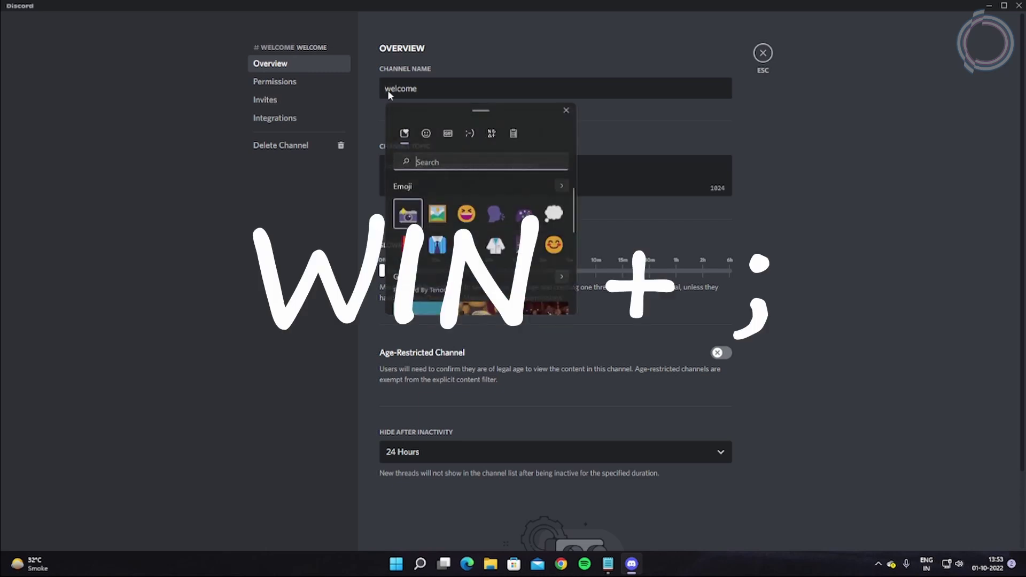
left_click(426, 127)
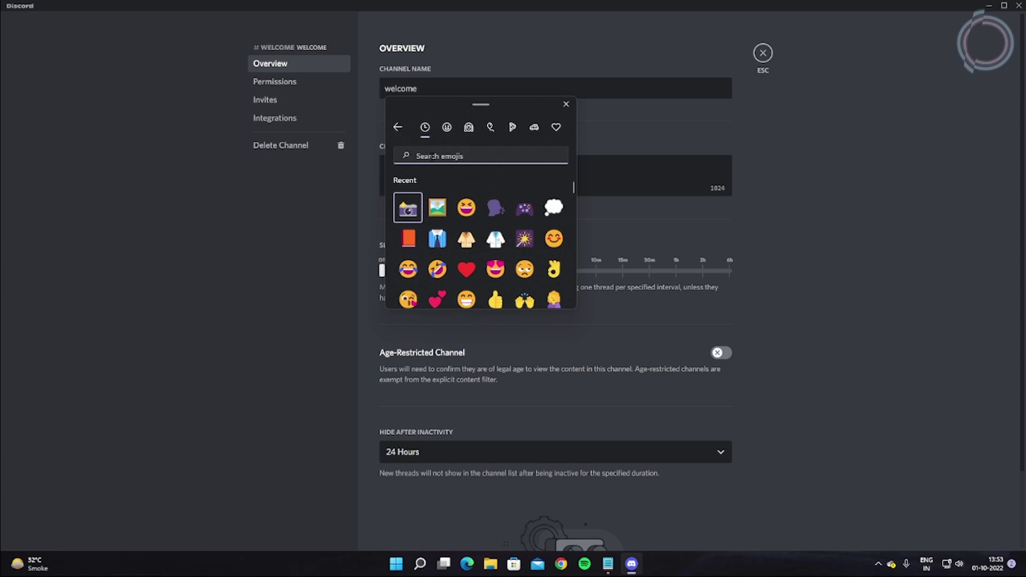
type("HUG")
key("Down")
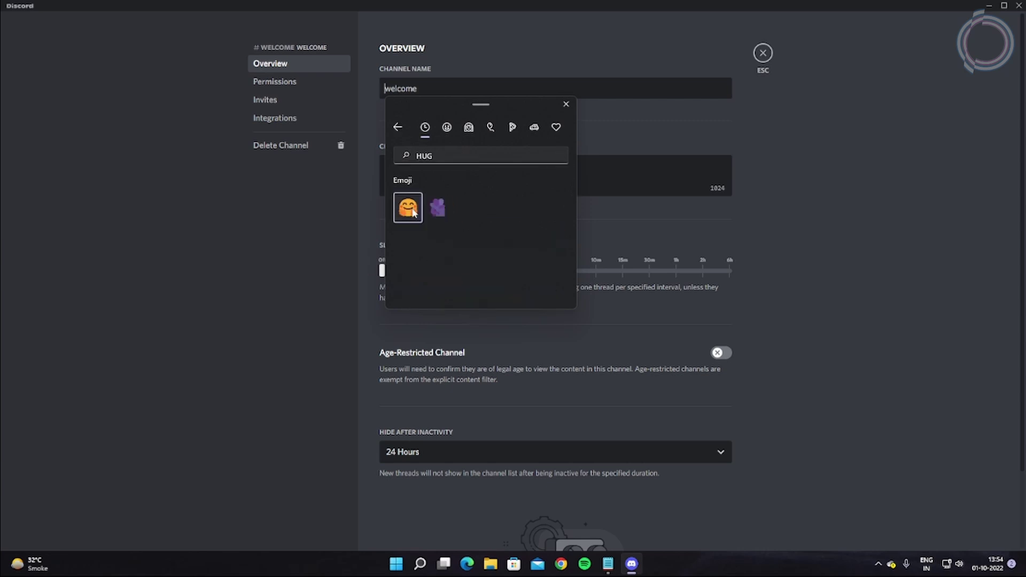
key("Return")
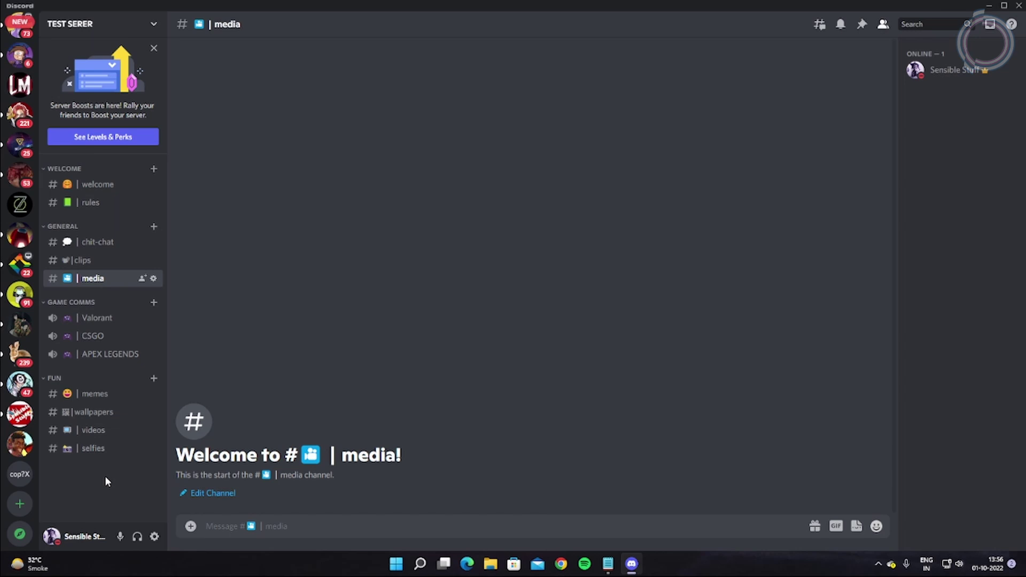
Create a new category named ANNOUNCEMENTS
left_click(153, 25)
left_click(102, 128)
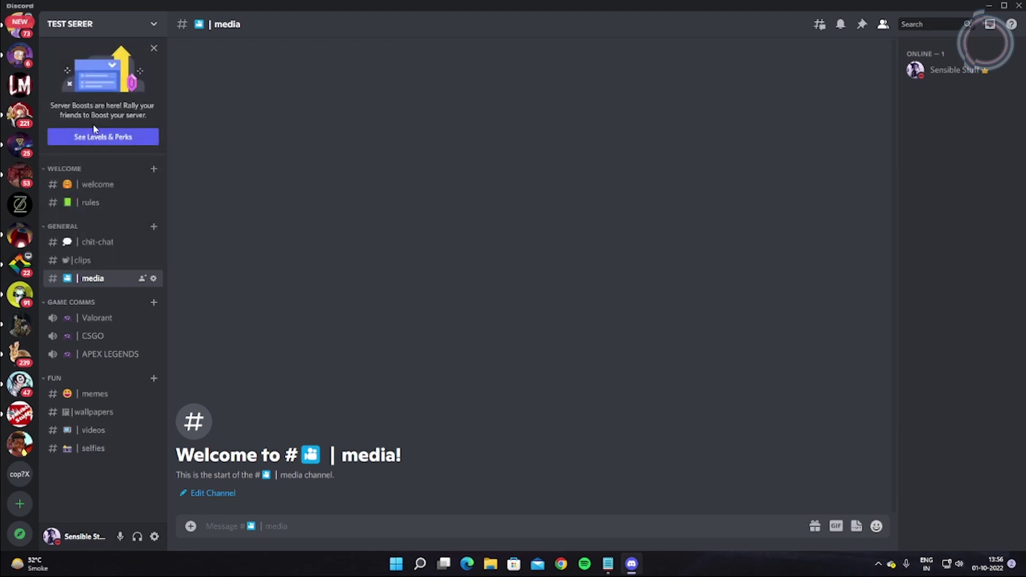
type("ANNOUNCEMENT")
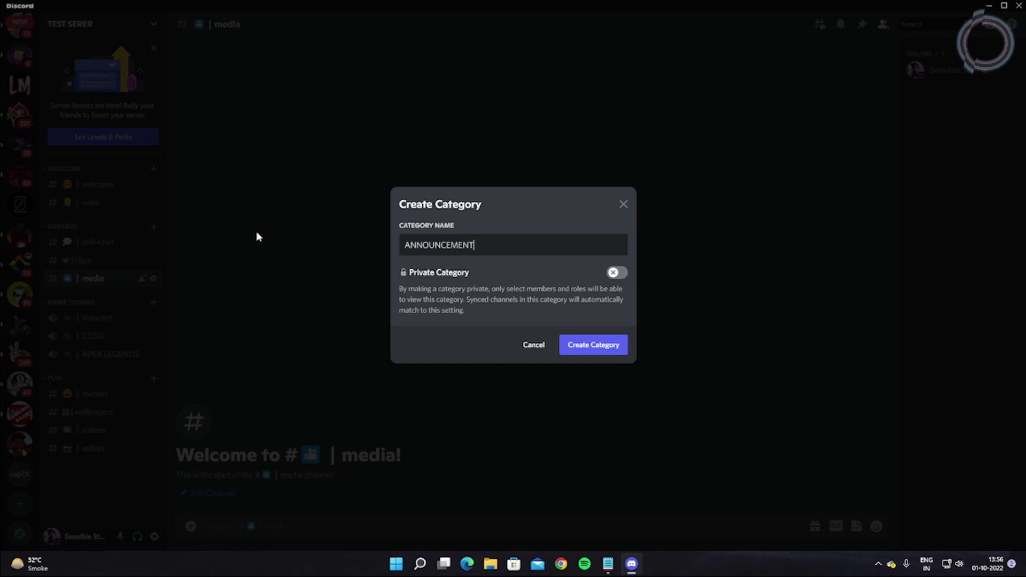
key("Return")
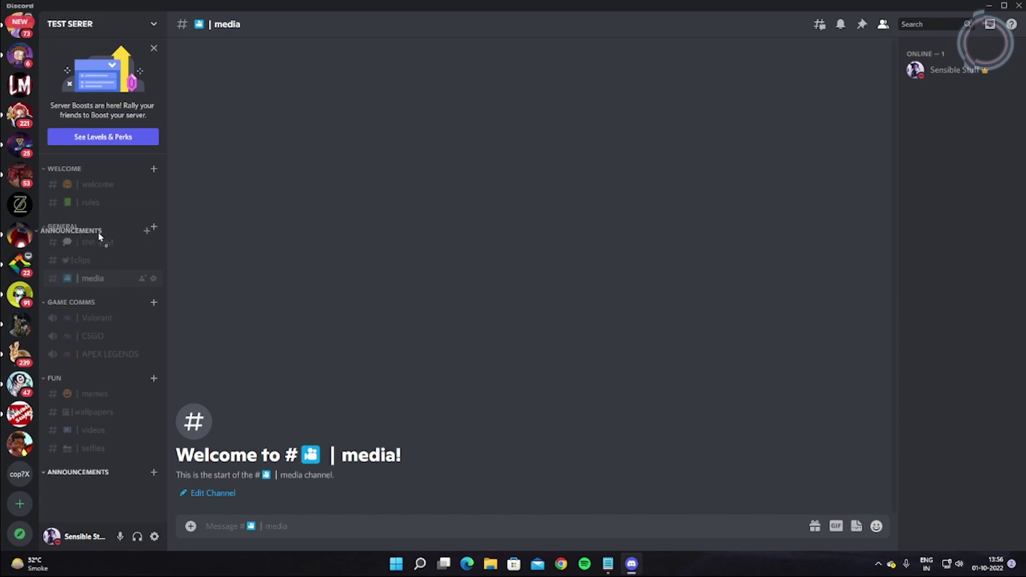
Add a text channel named new-videos under ANNOUNCEMENTS
left_click(153, 228)
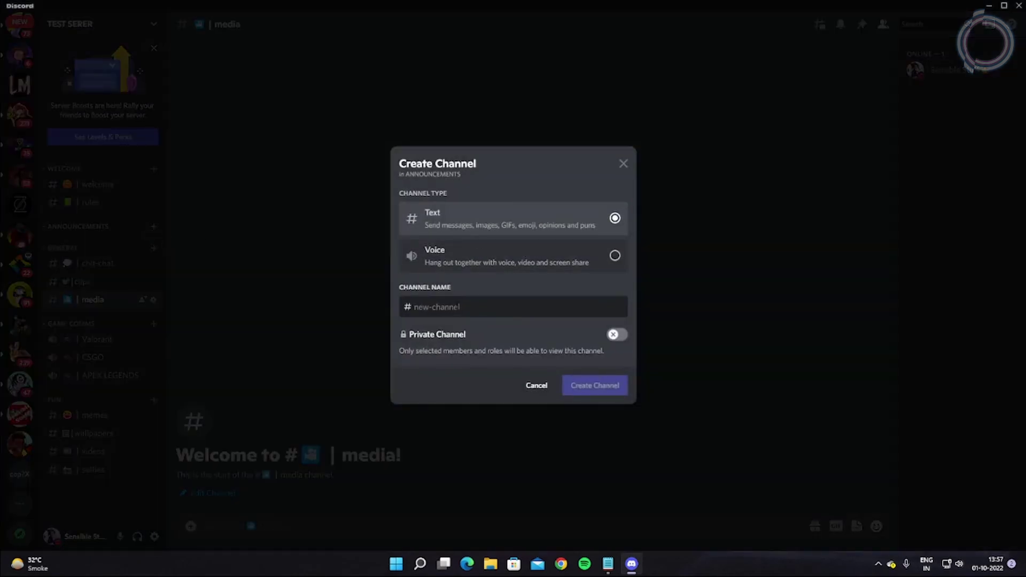
type("new-vidos")
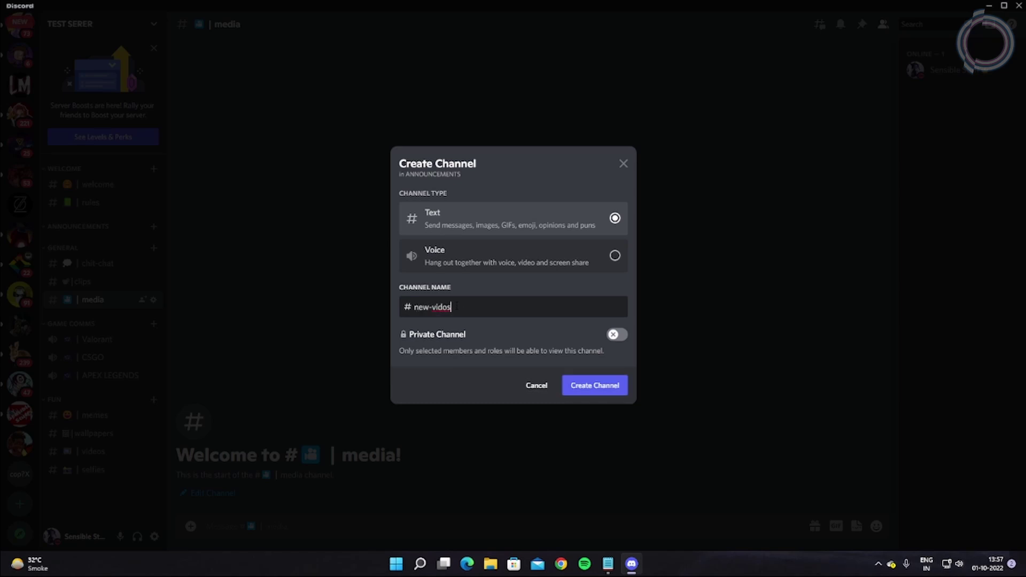
type("e")
left_click(457, 307)
key("Return")
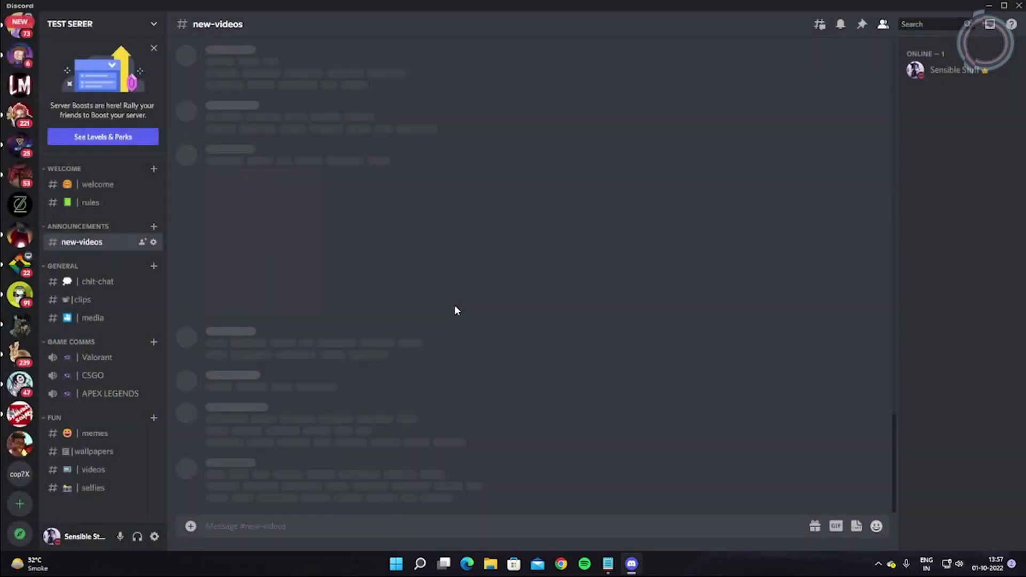
Look over the new-videos channel's permissions and overview settings, then close them
left_click(153, 239)
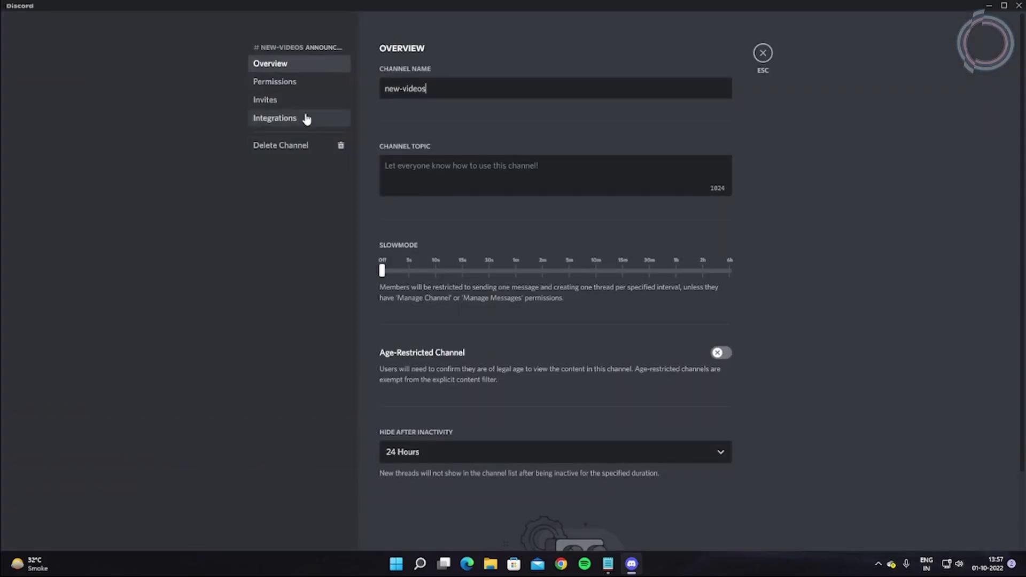
left_click(279, 82)
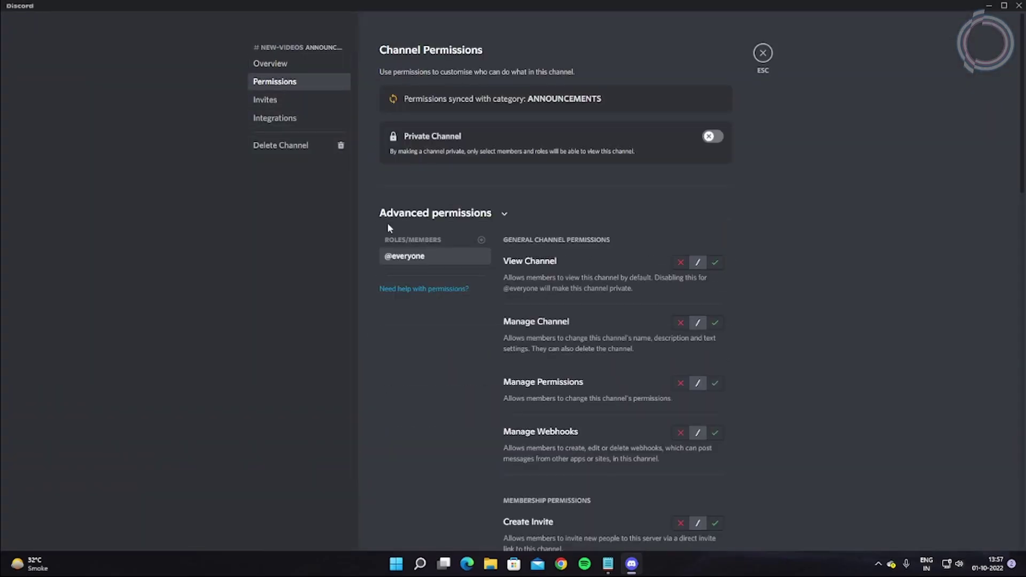
left_click(280, 69)
scroll(469, 394, "down", 3)
scroll(467, 392, "up", 3)
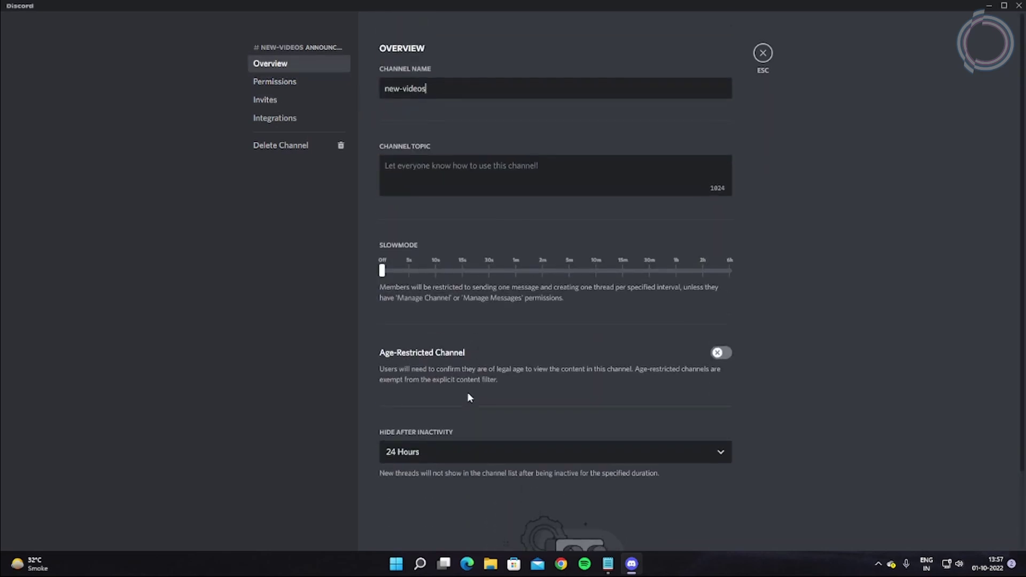
scroll(467, 392, "down", 2)
scroll(524, 333, "up", 2)
scroll(432, 323, "down", 2)
scroll(535, 214, "up", 1)
scroll(695, 80, "down", 1)
left_click(763, 53)
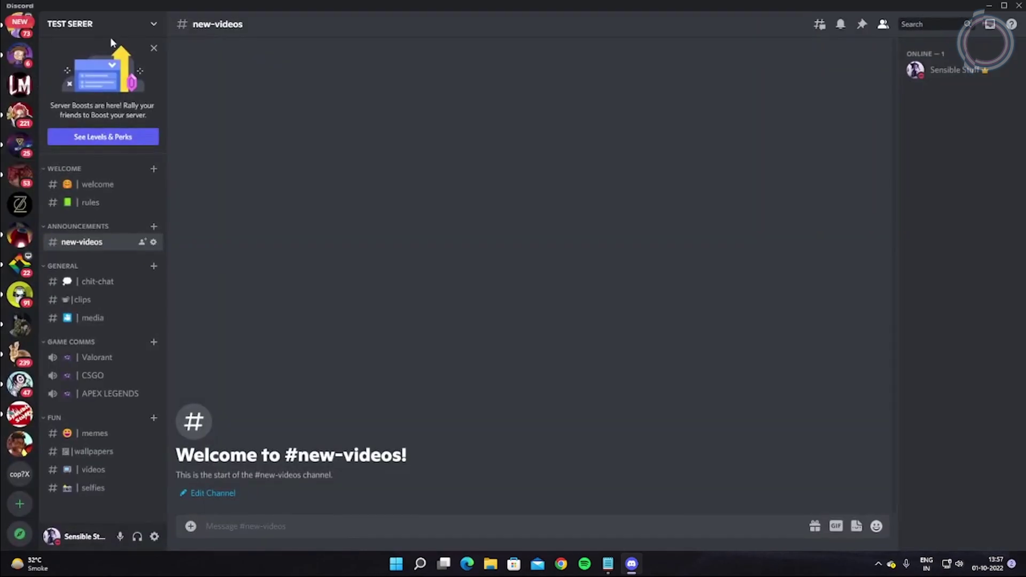
Start Community setup, requiring verified email and scanning all members' media
left_click(153, 26)
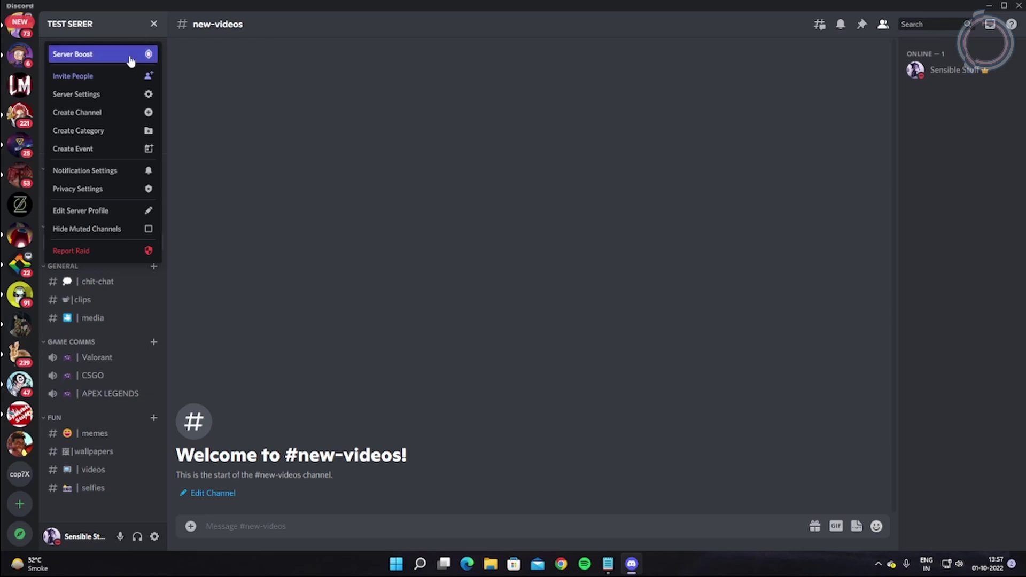
left_click(88, 96)
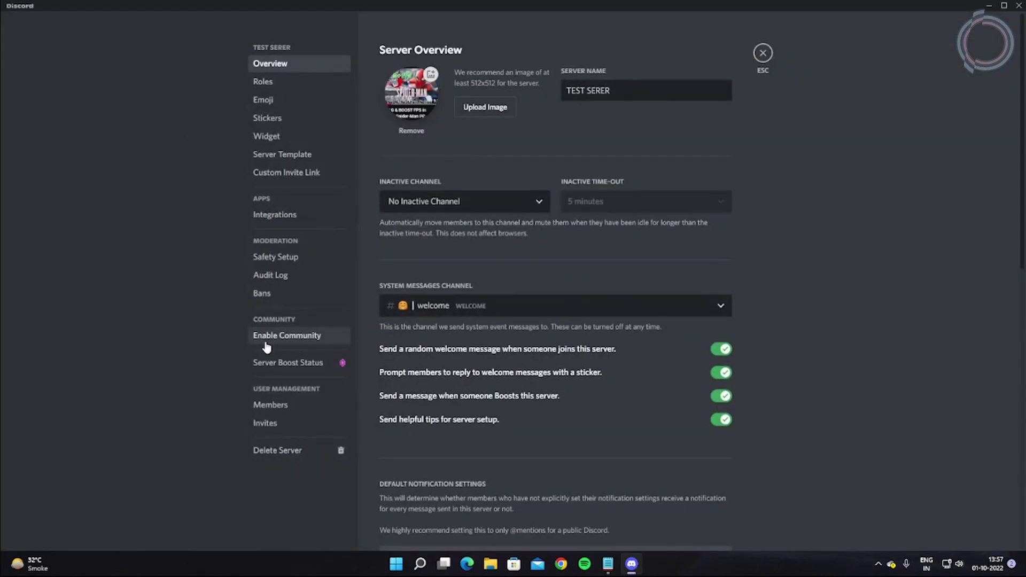
left_click(302, 337)
left_click(555, 242)
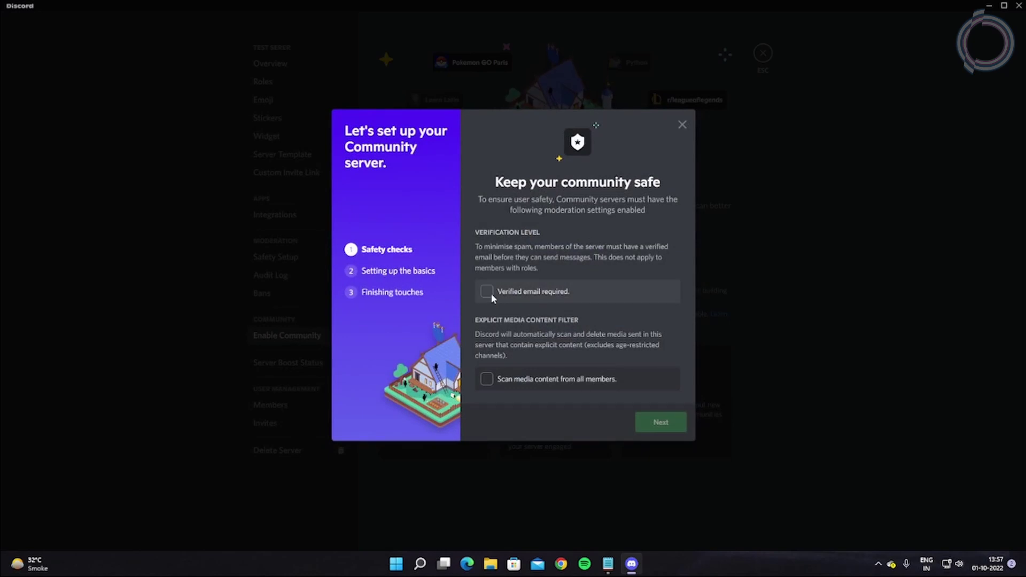
left_click(488, 292)
left_click(484, 382)
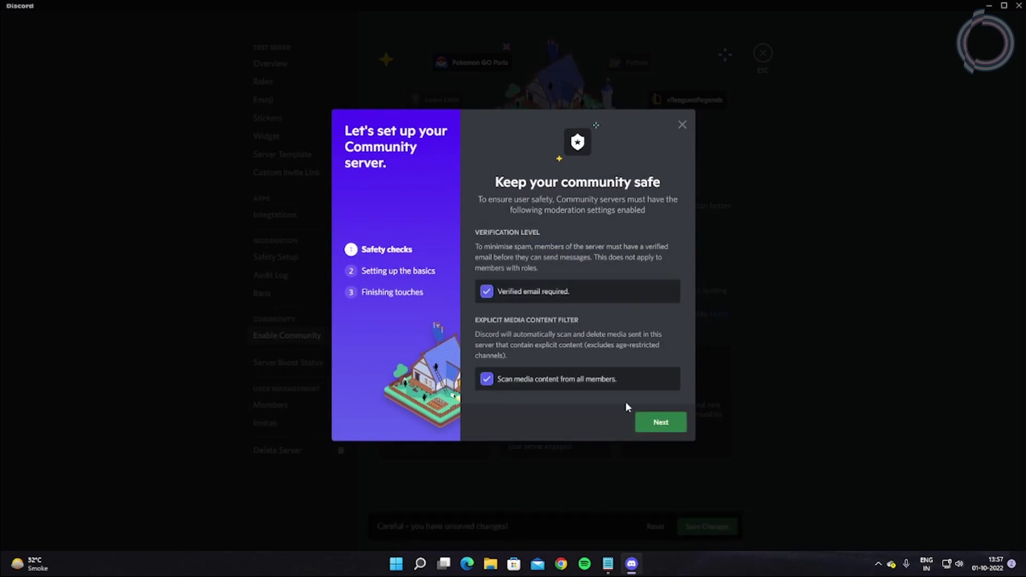
left_click(653, 423)
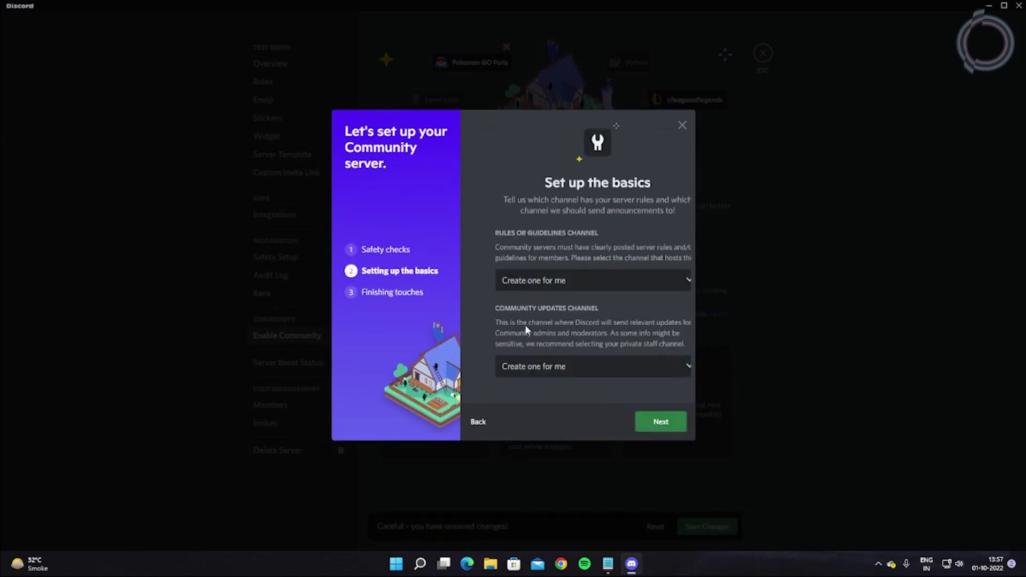
Choose #rules as the rules channel and let Discord create the updates channel
left_click(558, 289)
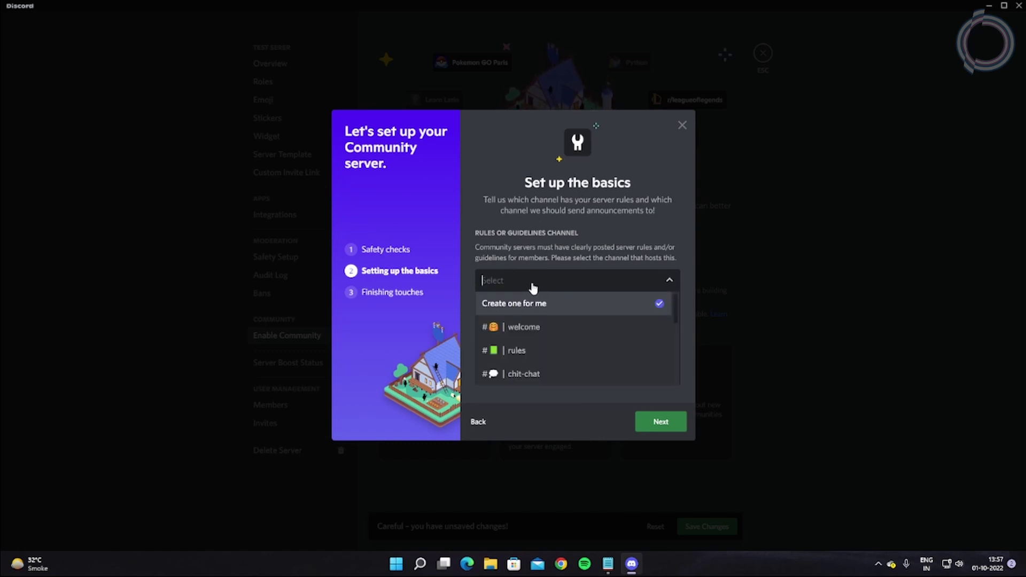
left_click(522, 356)
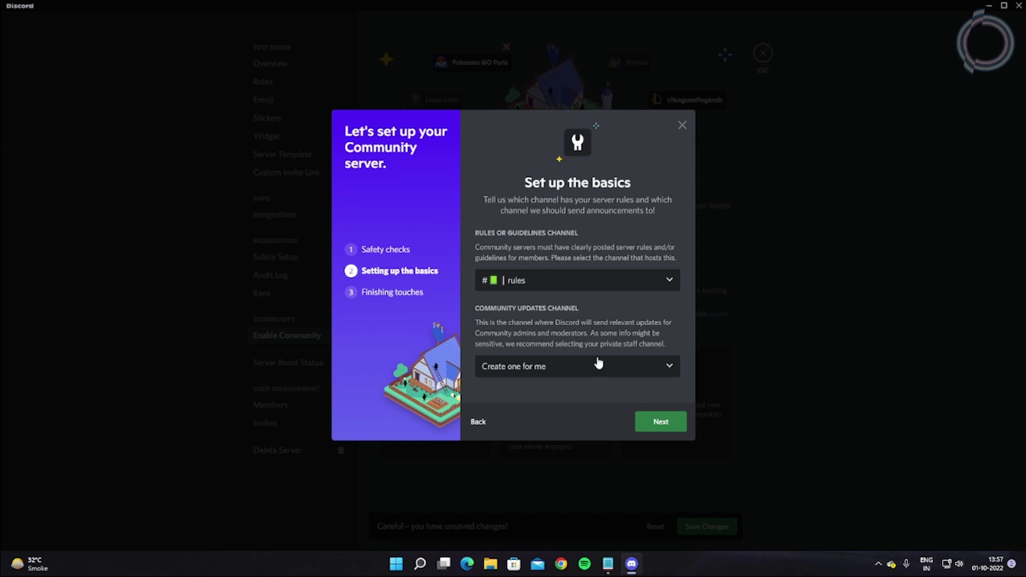
left_click(533, 287)
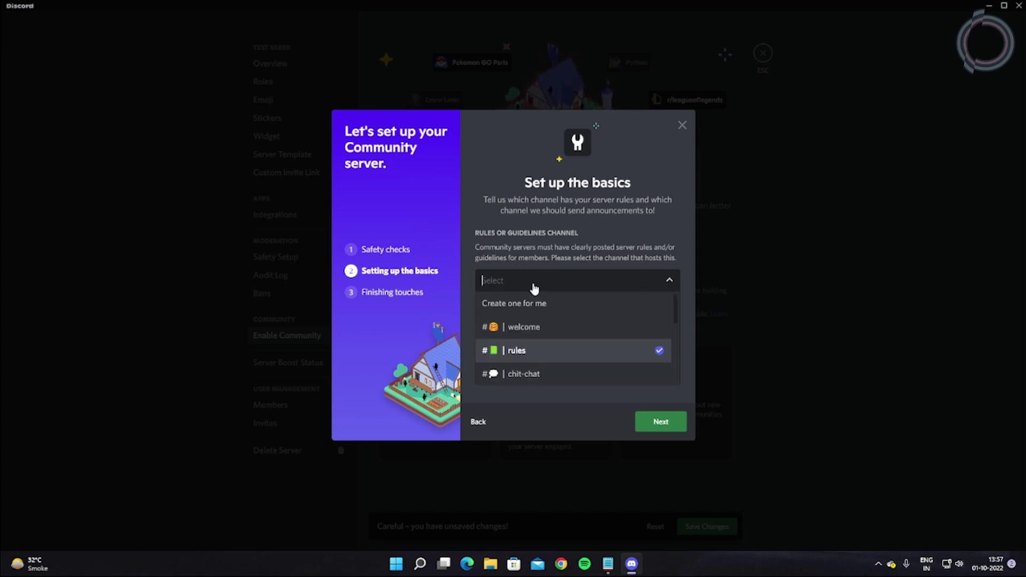
left_click(607, 356)
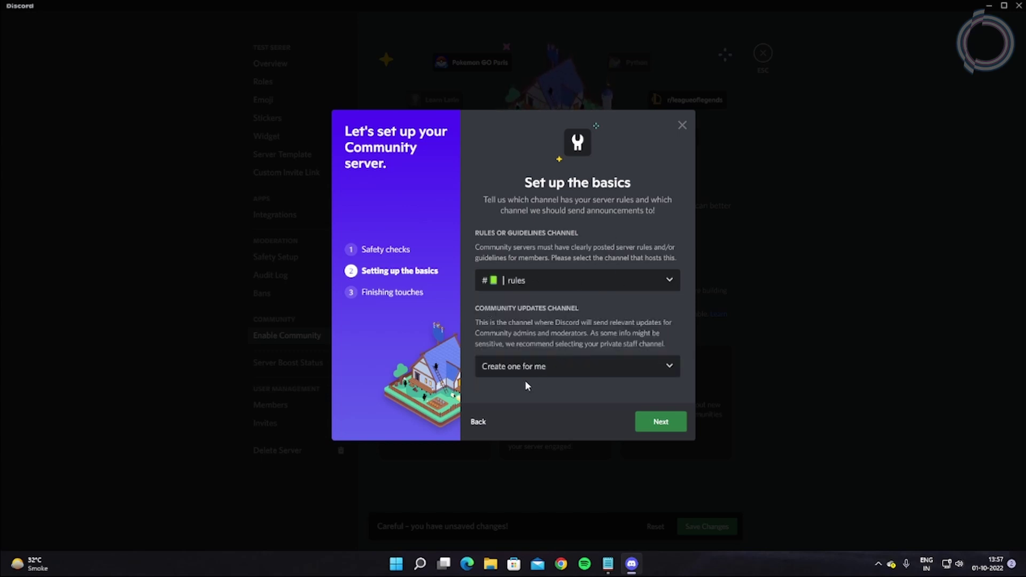
left_click(545, 368)
left_click(545, 368)
left_click(668, 423)
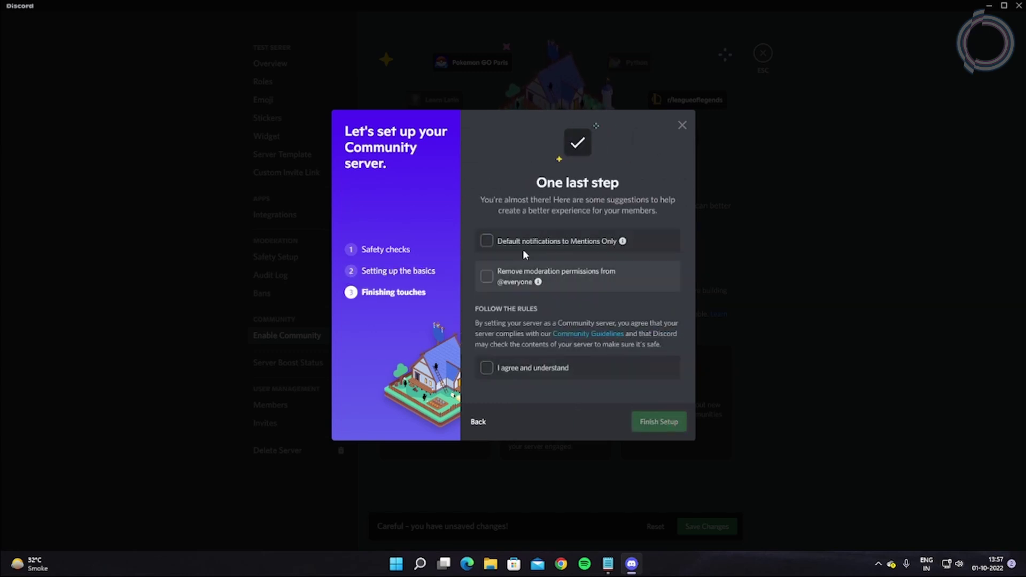
left_click(487, 241)
left_click(486, 277)
left_click(515, 369)
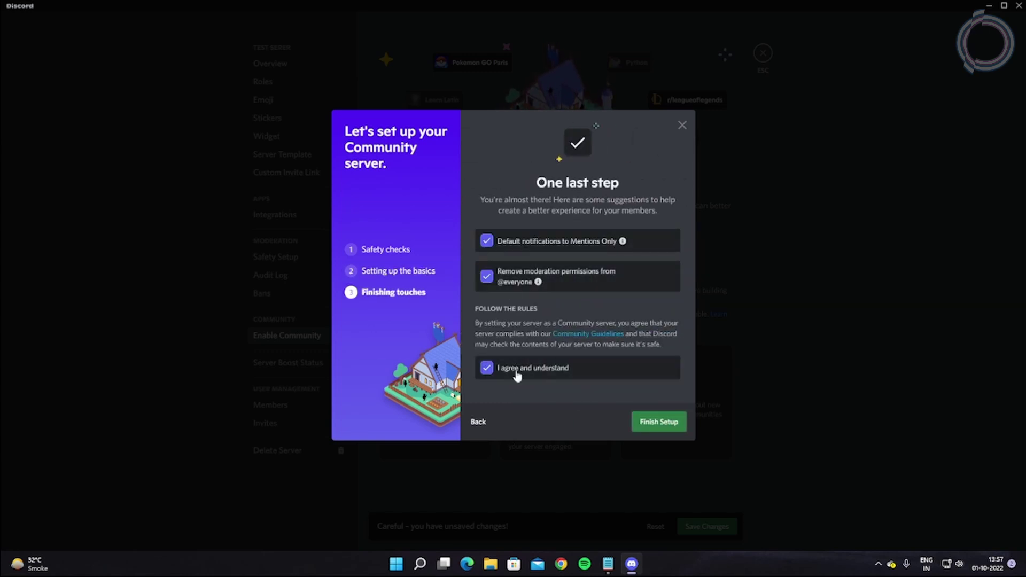
left_click(668, 426)
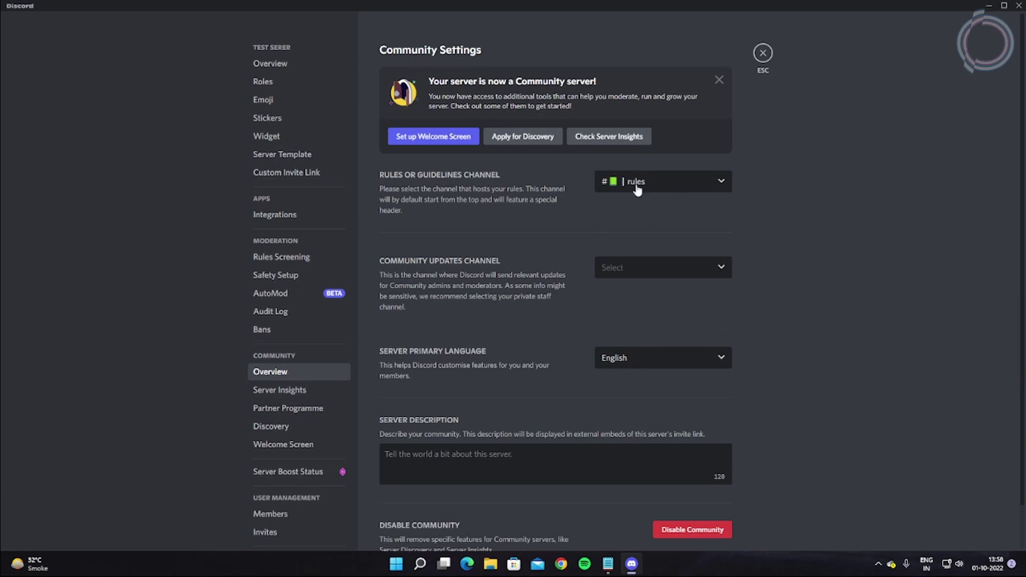
left_click(763, 52)
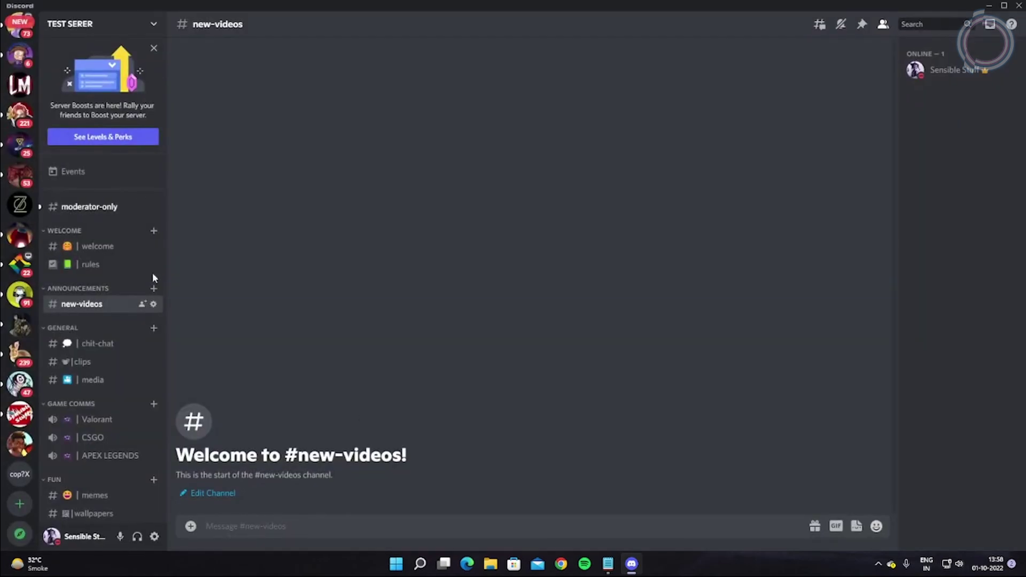
Make #new-videos an Announcement Channel that other servers can follow, then close its settings
left_click(99, 207)
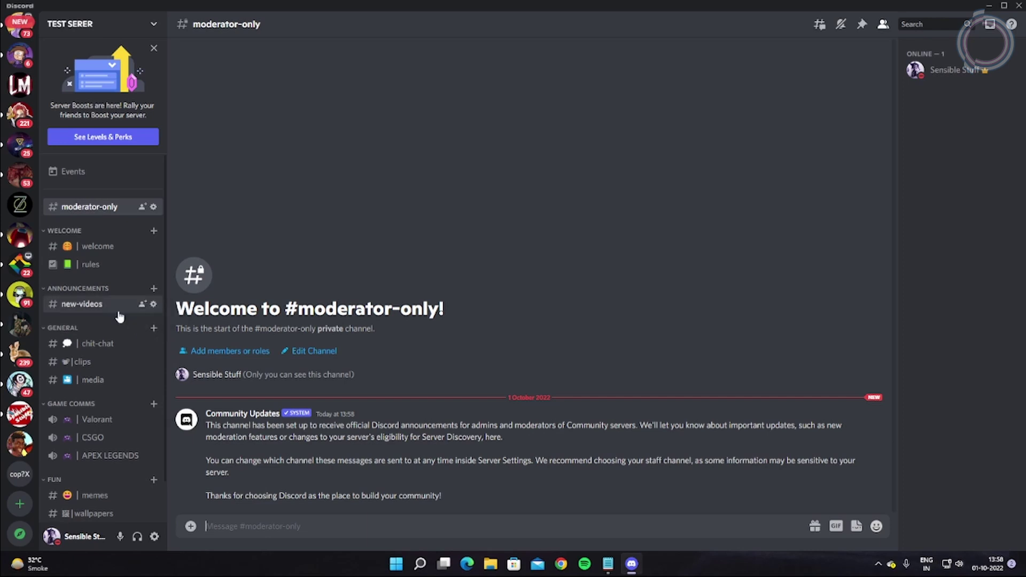
left_click(97, 303)
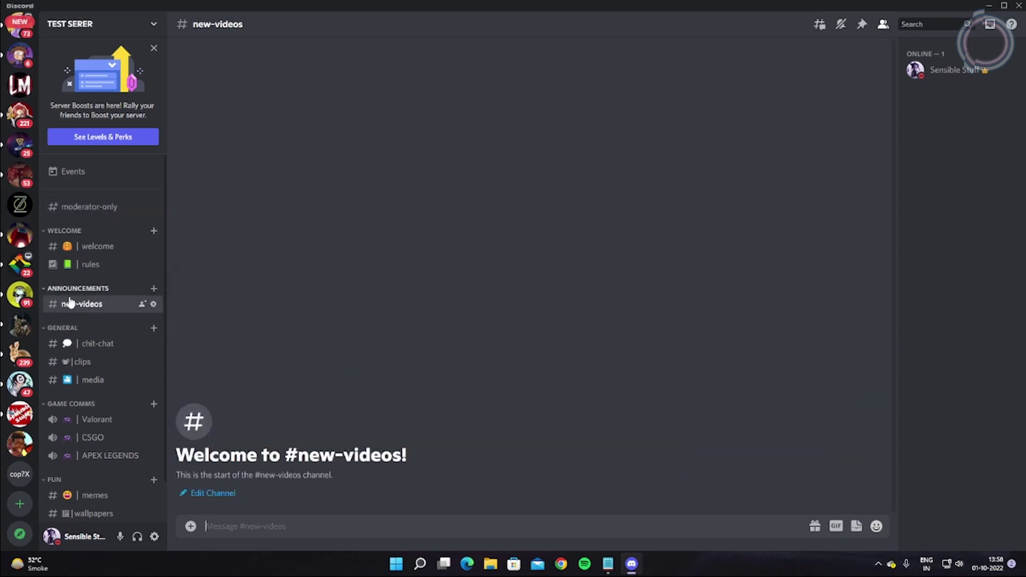
left_click(154, 305)
scroll(510, 450, "down", 2)
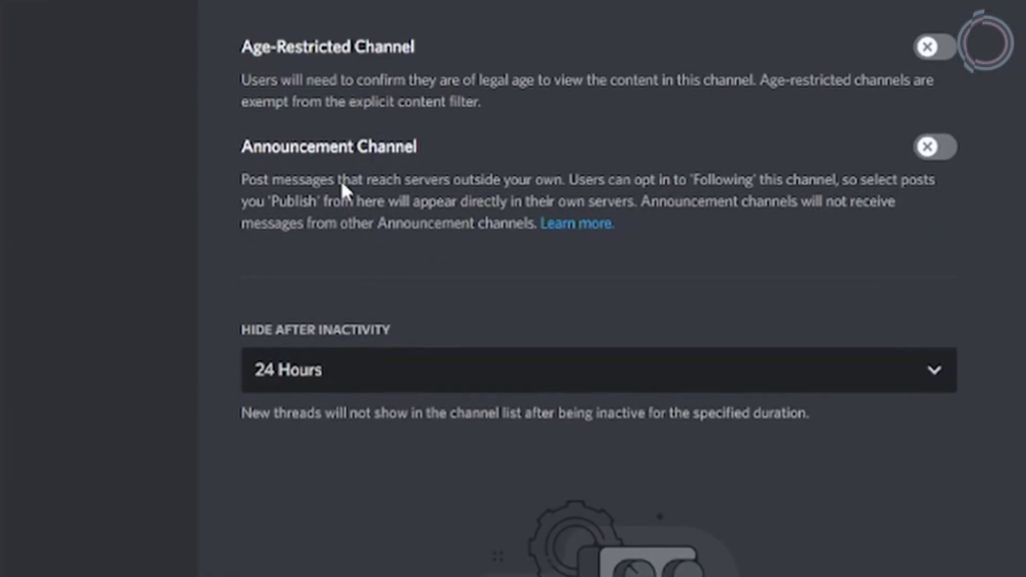
left_click(935, 149)
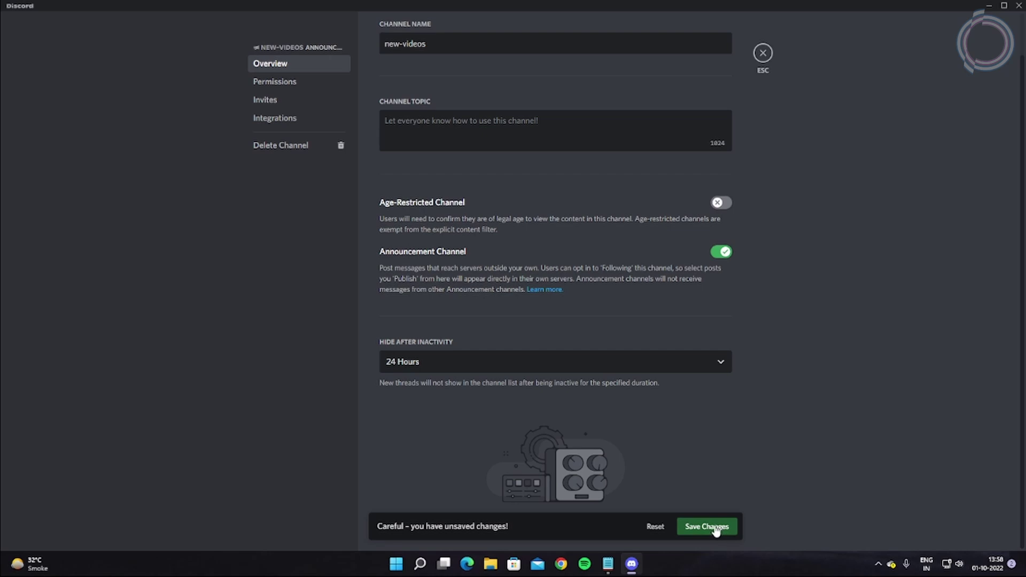
scroll(766, 59, "up", 2)
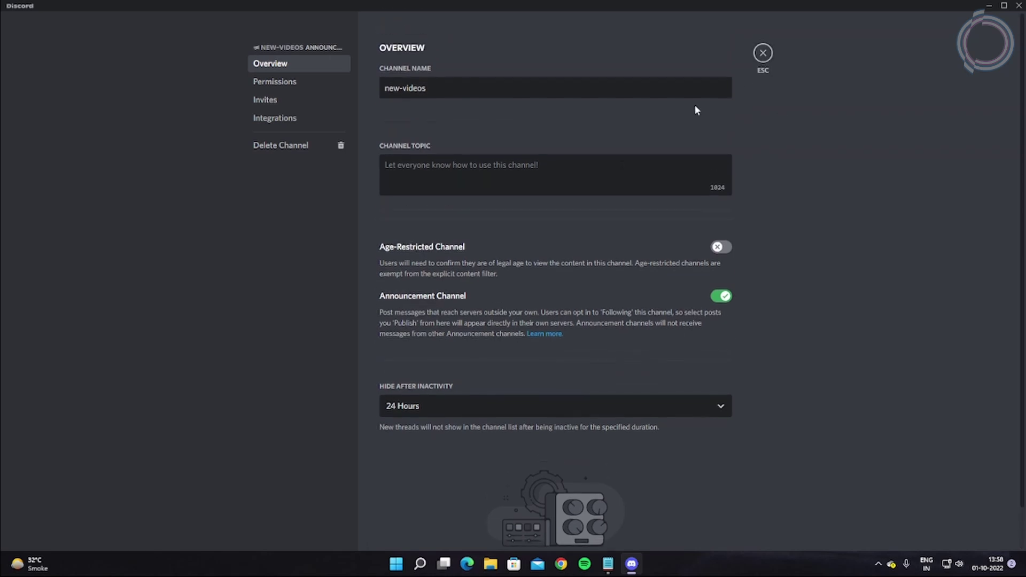
left_click(763, 53)
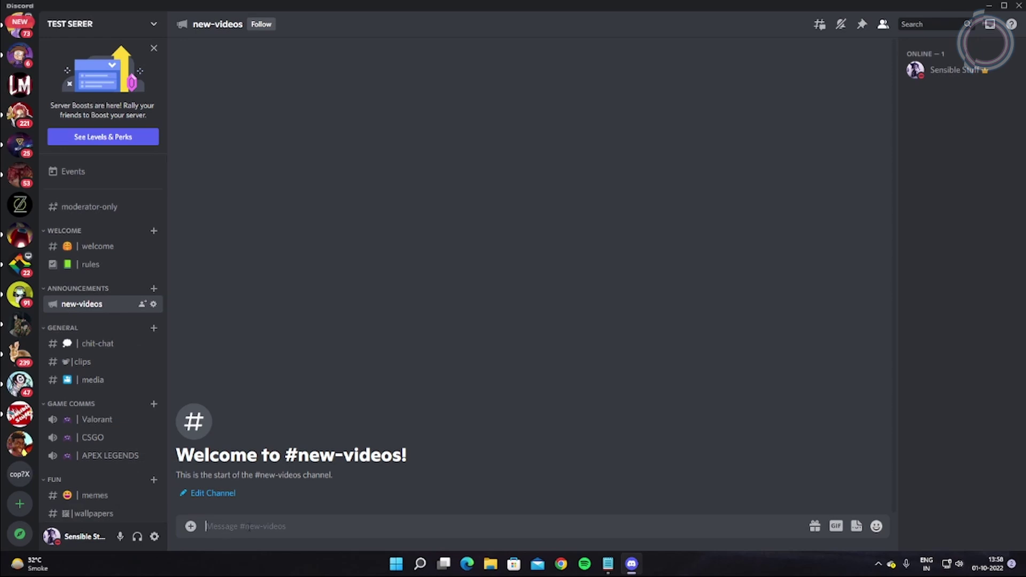
type("HEY @every")
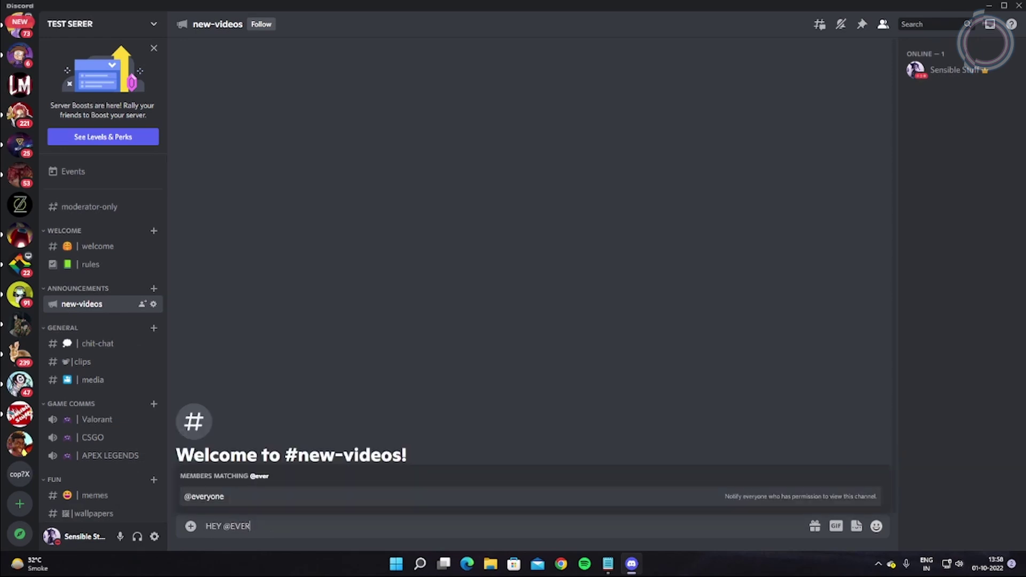
key("Return")
type("NEW VIO")
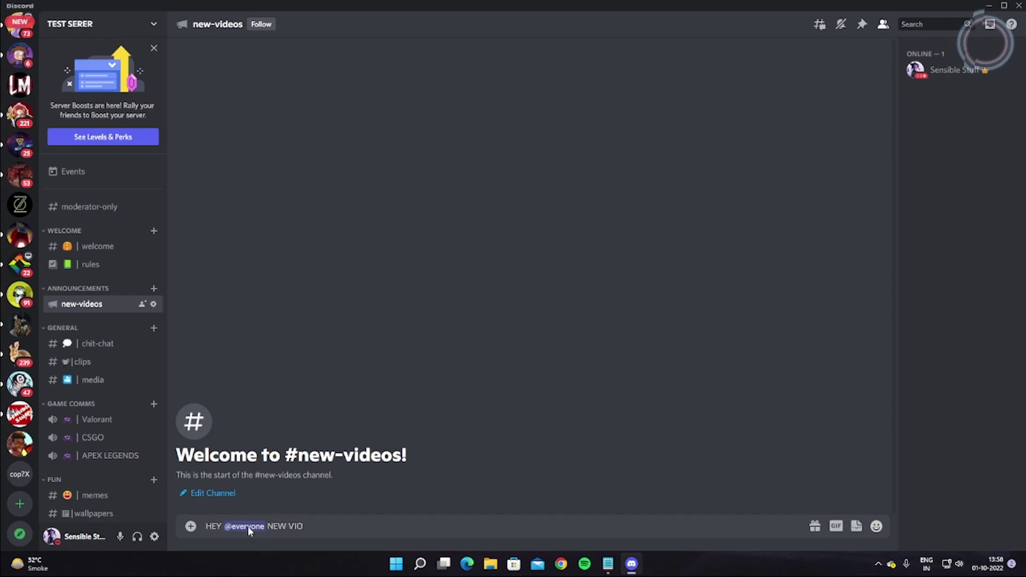
key("BackSpace")
type("DEO IS OUT")
key("Return")
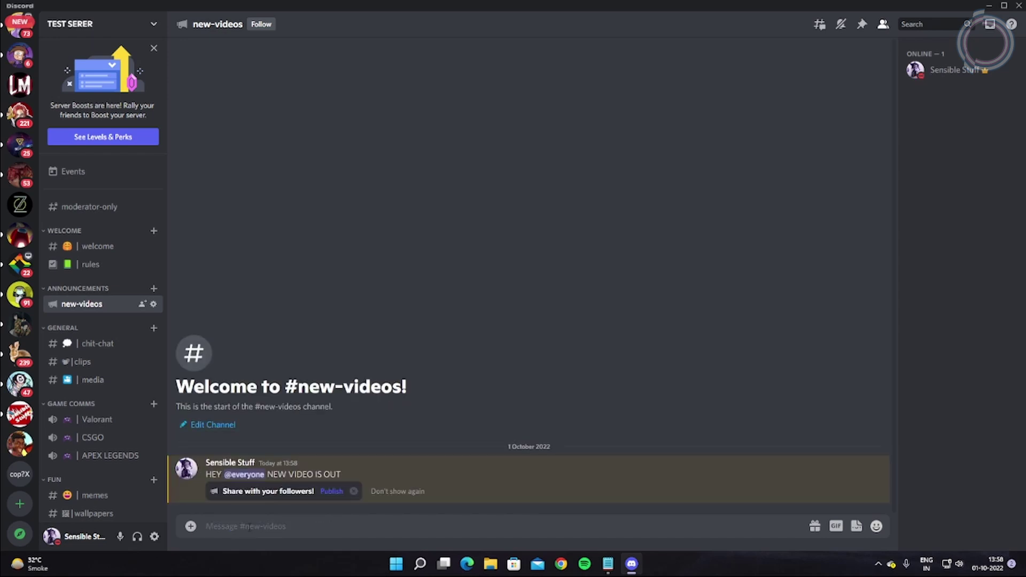
Publish the new-video announcement to following servers
left_click(330, 491)
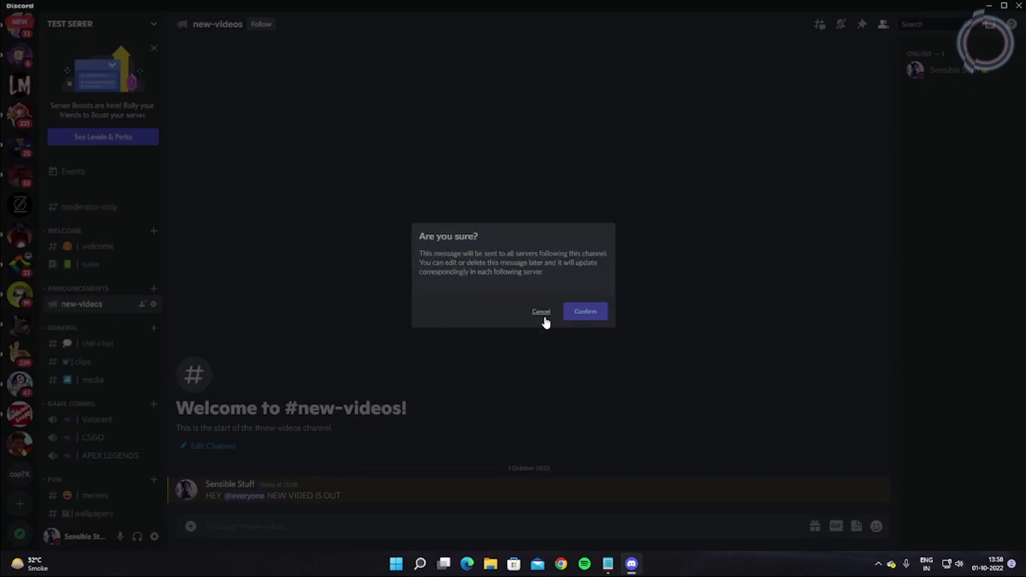
left_click(545, 317)
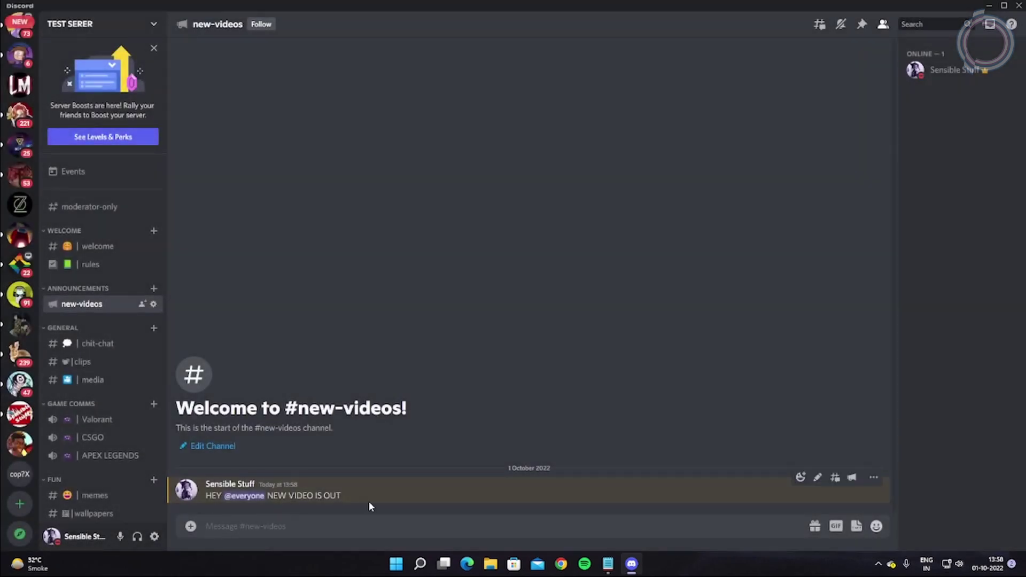
triple_click(397, 489)
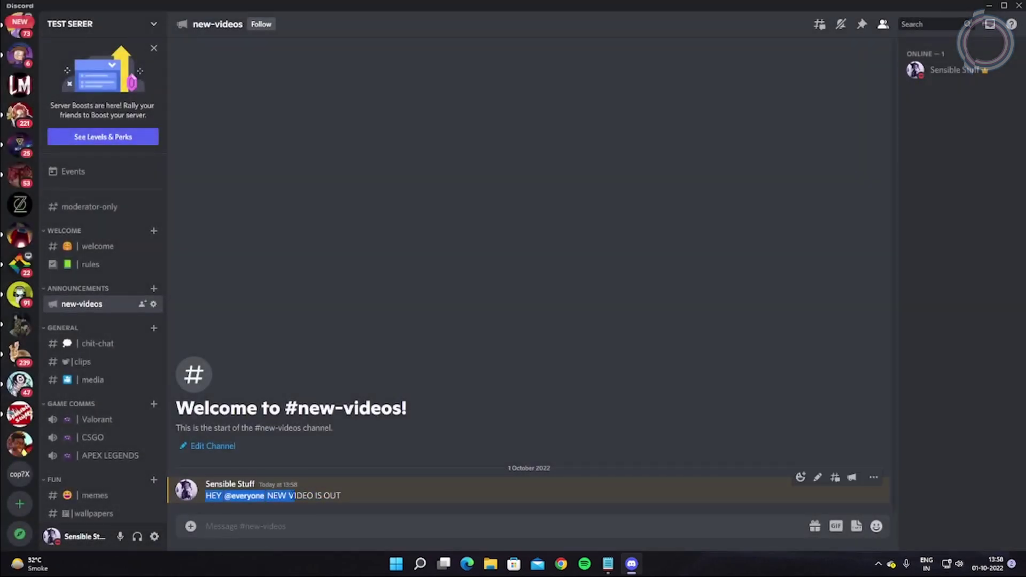
left_click(344, 493)
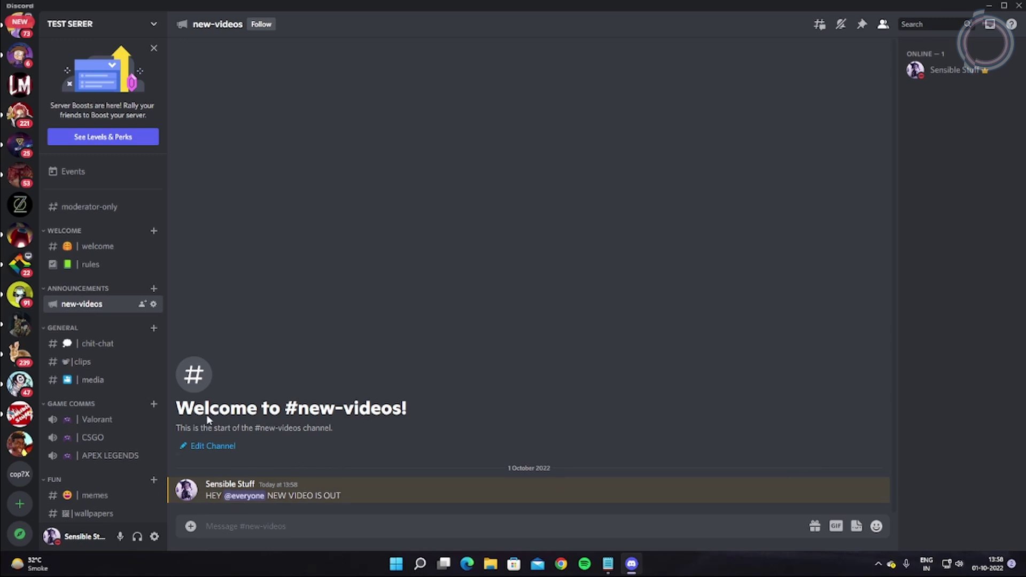
left_click(155, 305)
left_click(291, 82)
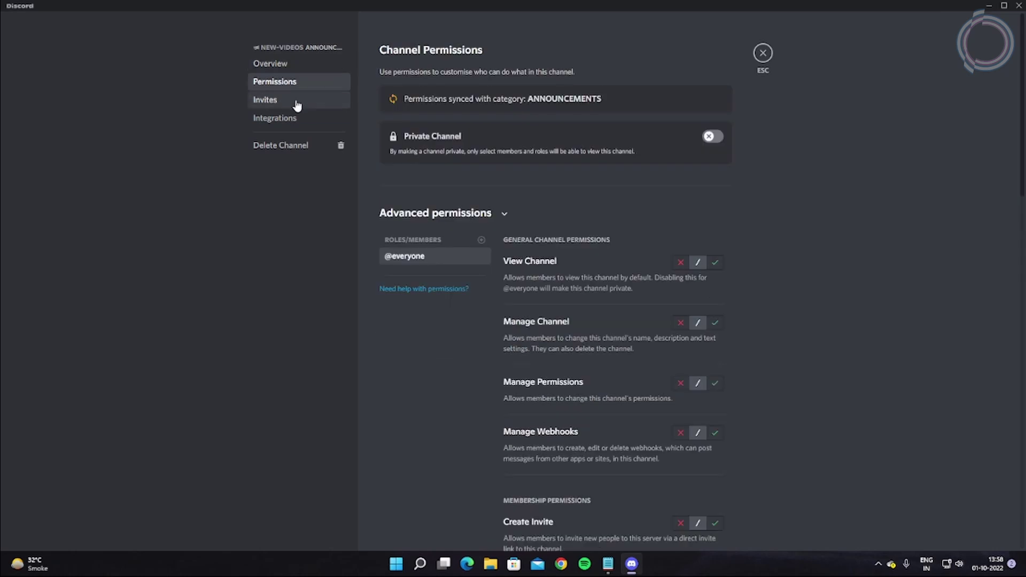
left_click(712, 264)
scroll(684, 320, "down", 10)
scroll(684, 324, "down", 8)
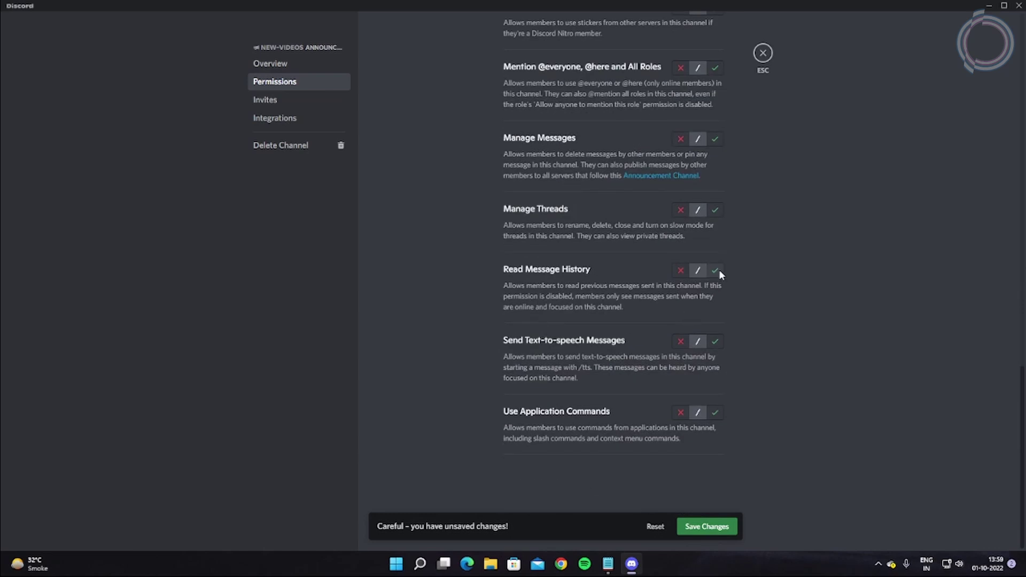
left_click(715, 270)
scroll(692, 304, "up", 10)
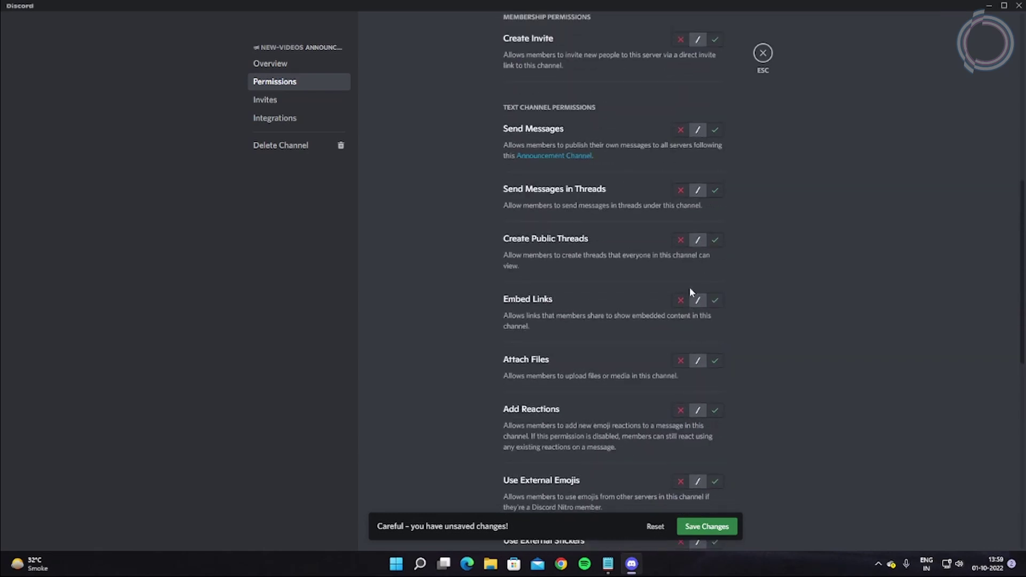
scroll(691, 246, "up", 1)
left_click(701, 526)
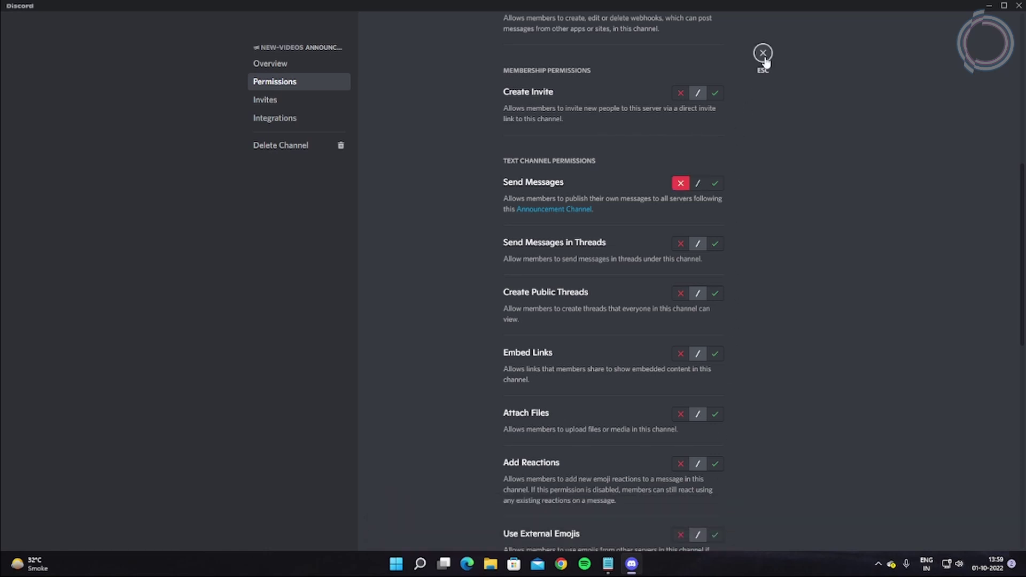